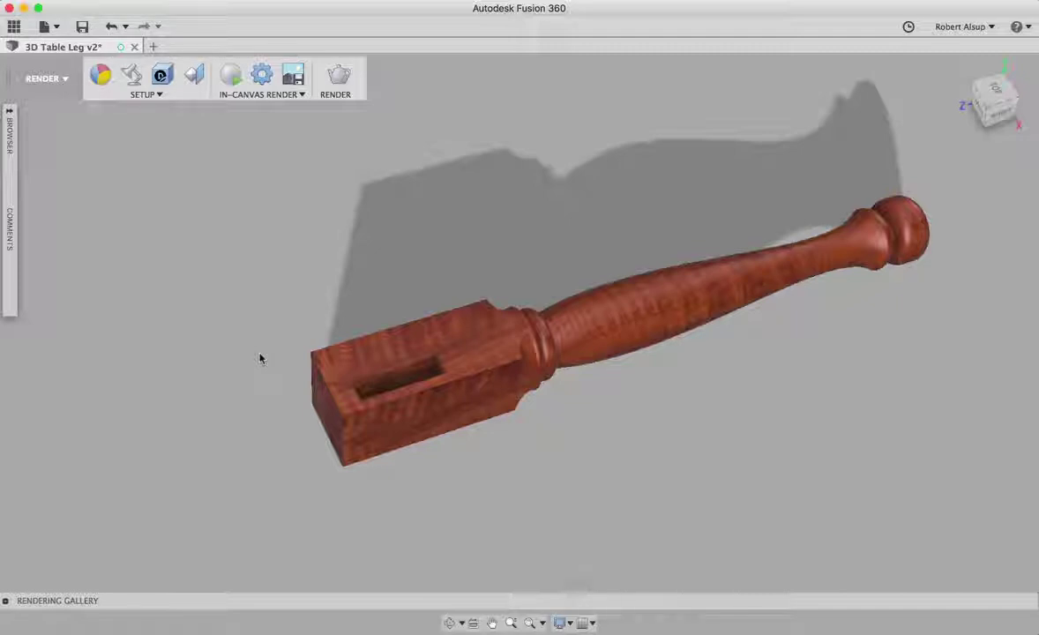
Step: Inspect the finished table leg model from its right side and from the home view
{"action": "middle_click_drag", "start_coordinate": [260, 358], "coordinate": [664, 254], "text": "shift"}
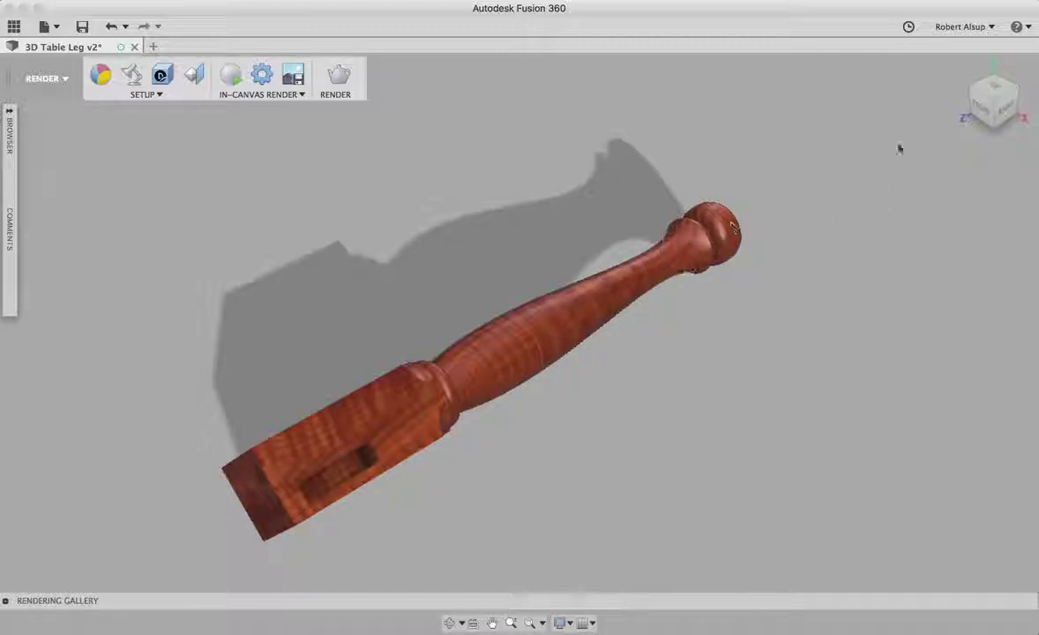
{"action": "mouse_move", "coordinate": [954, 80]}
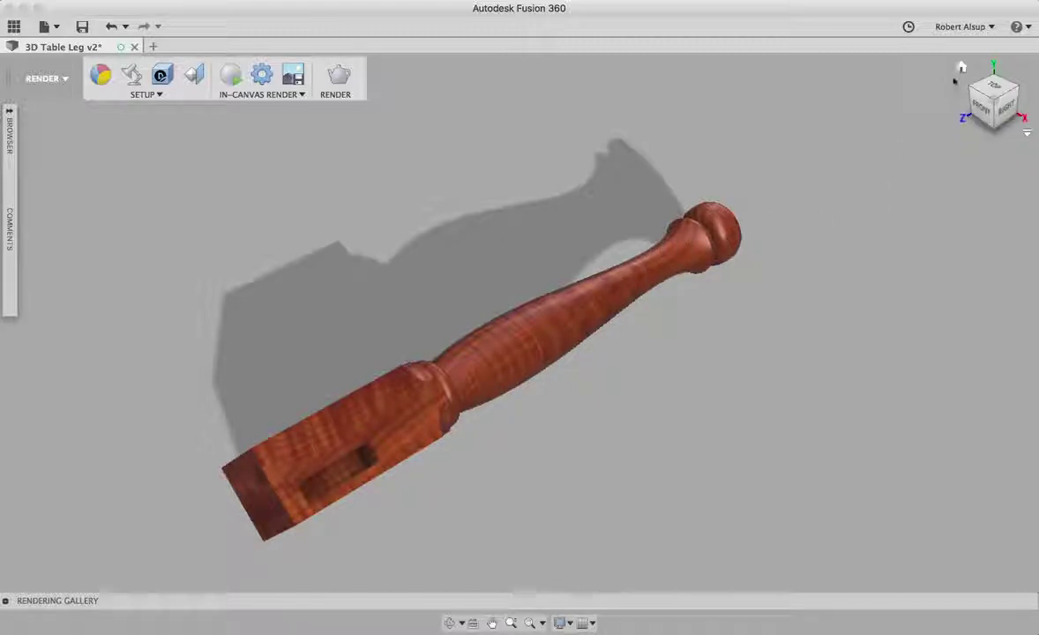
{"action": "left_click", "coordinate": [1004, 109]}
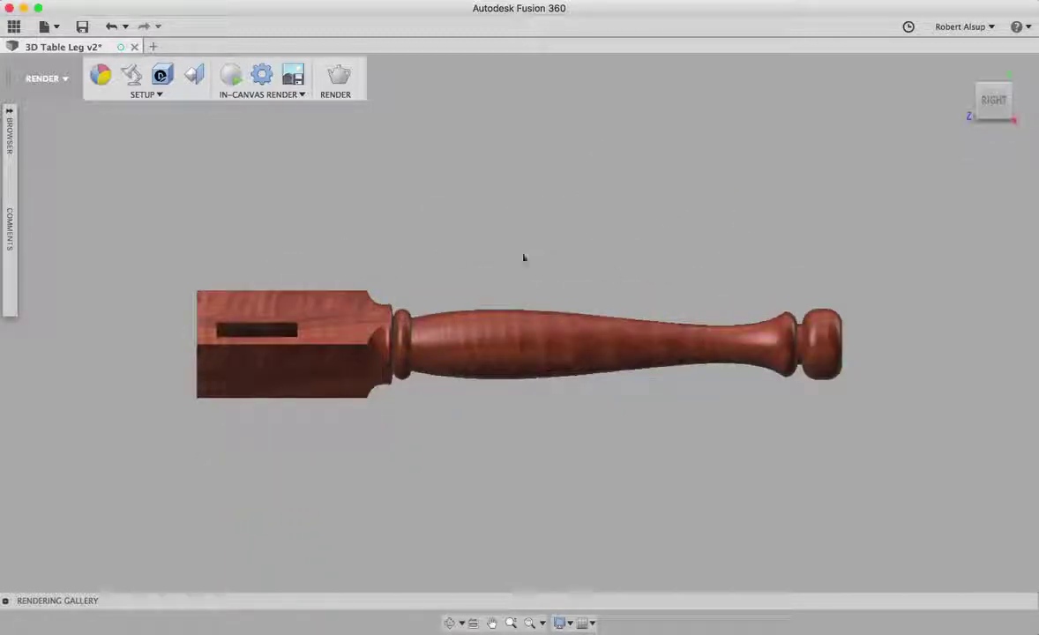
{"action": "left_click", "coordinate": [962, 68]}
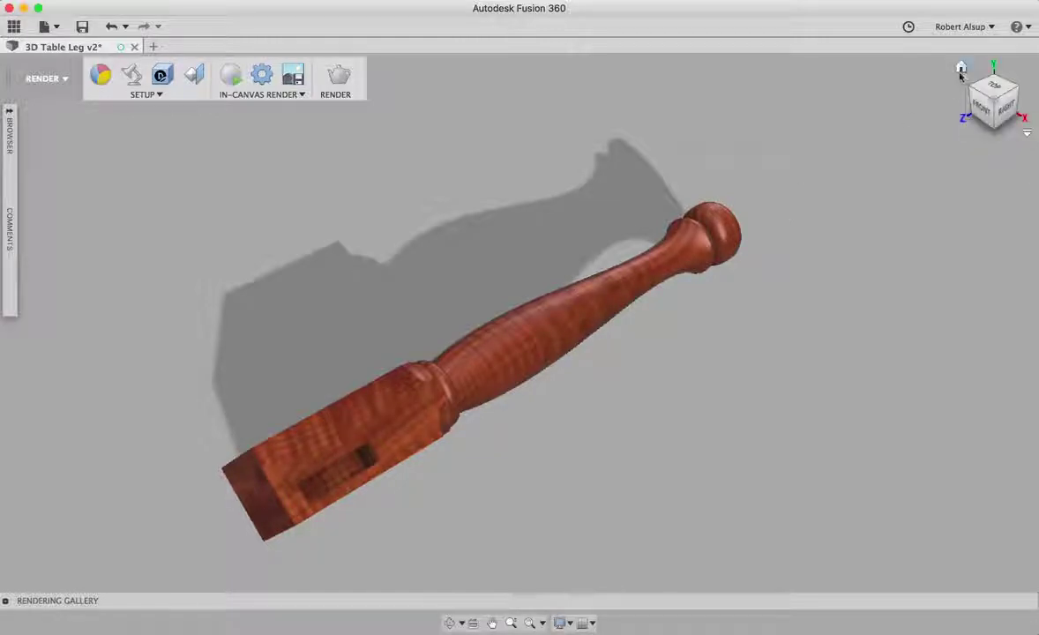
{"action": "left_click", "coordinate": [1006, 106]}
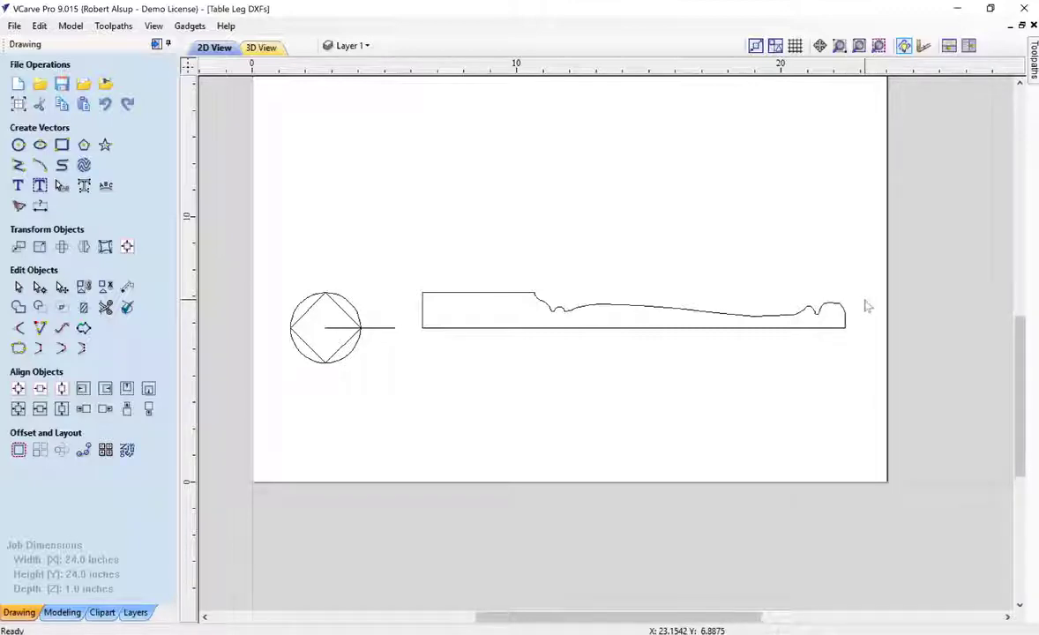
Step: In VCarve Pro, turn on the visibility of the Top Plug and Bottom Plug layers in the table leg drawing
{"action": "left_click", "coordinate": [349, 46]}
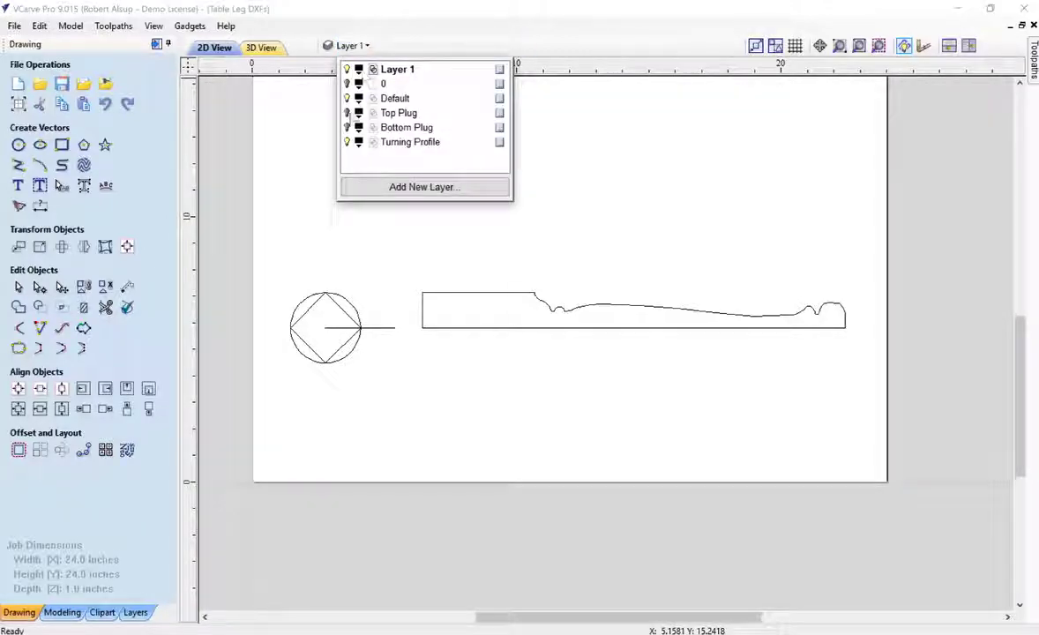
{"action": "left_click", "coordinate": [348, 113]}
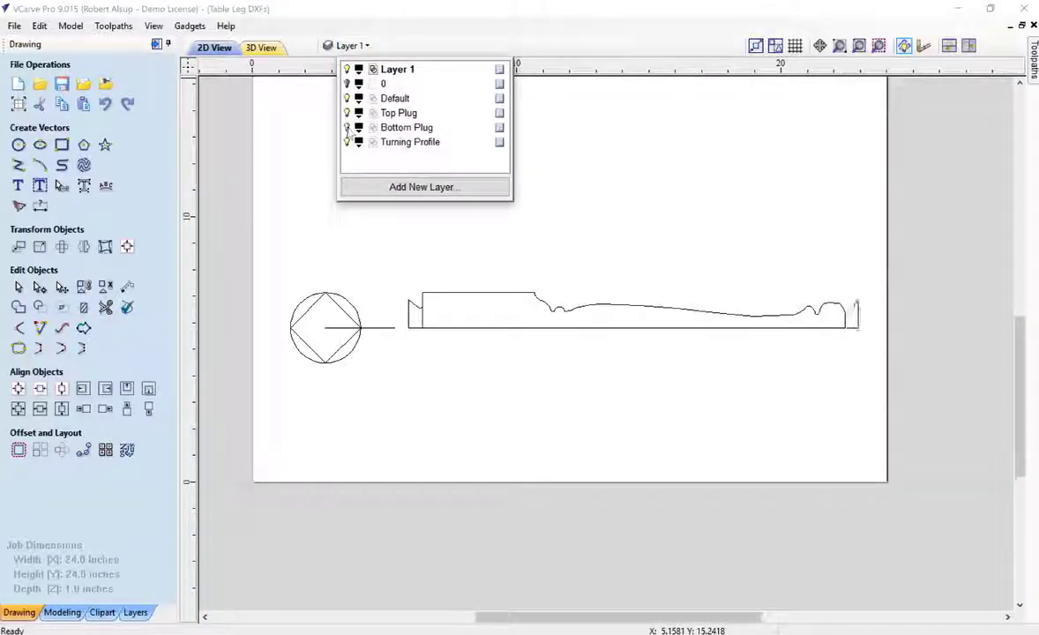
{"action": "left_click", "coordinate": [347, 127]}
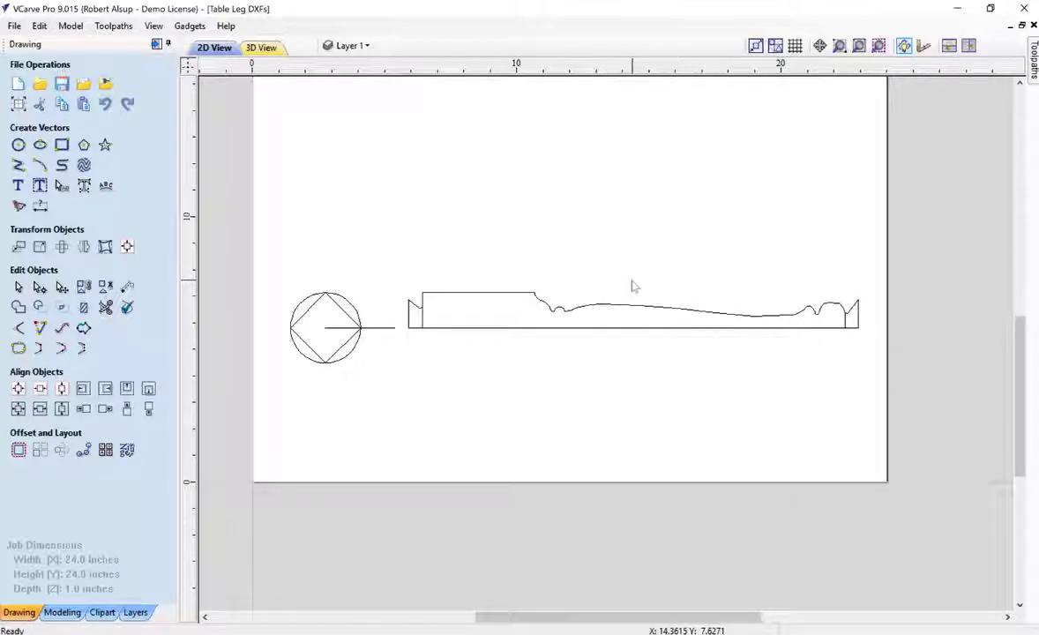
Step: Export the leg's turning profile vector as a DXF to the Leg Video Files folder, overwriting Leg Profile.dxf
{"action": "left_click", "coordinate": [485, 292]}
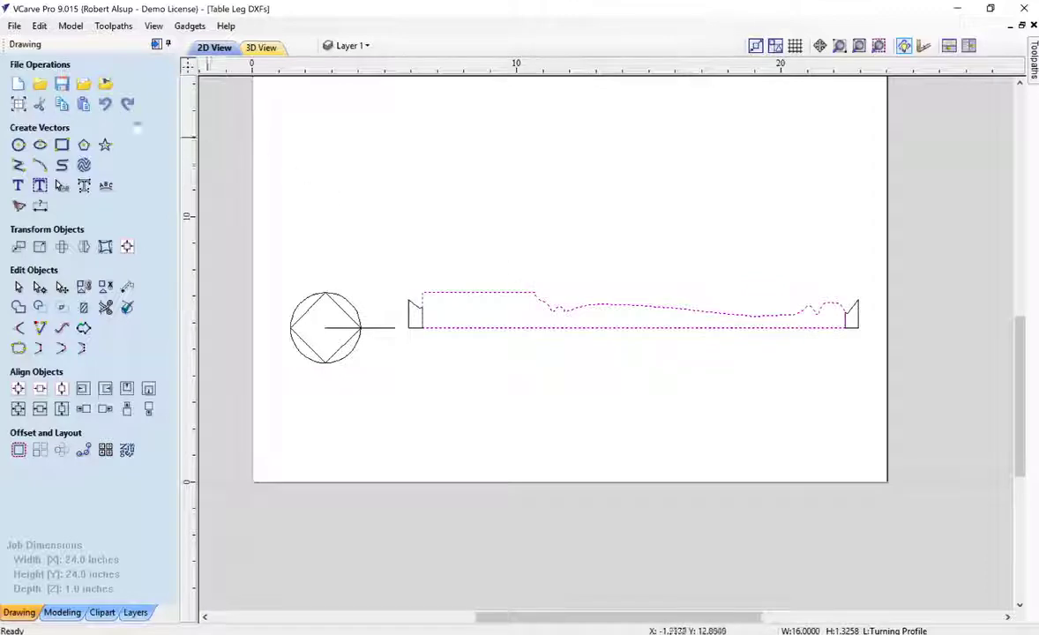
{"action": "left_click", "coordinate": [14, 27]}
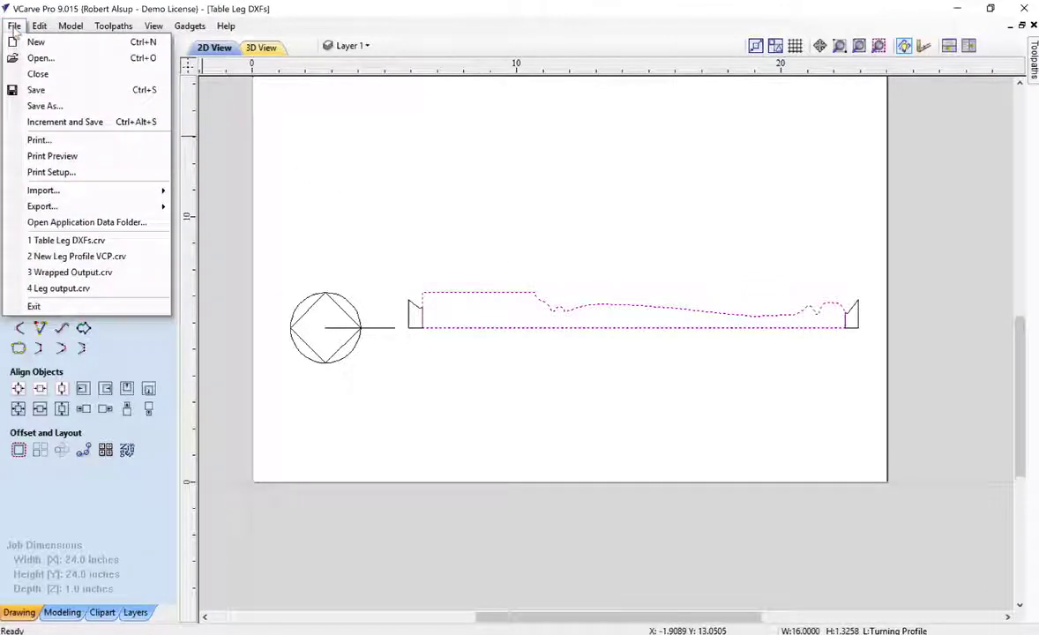
{"action": "mouse_move", "coordinate": [132, 206]}
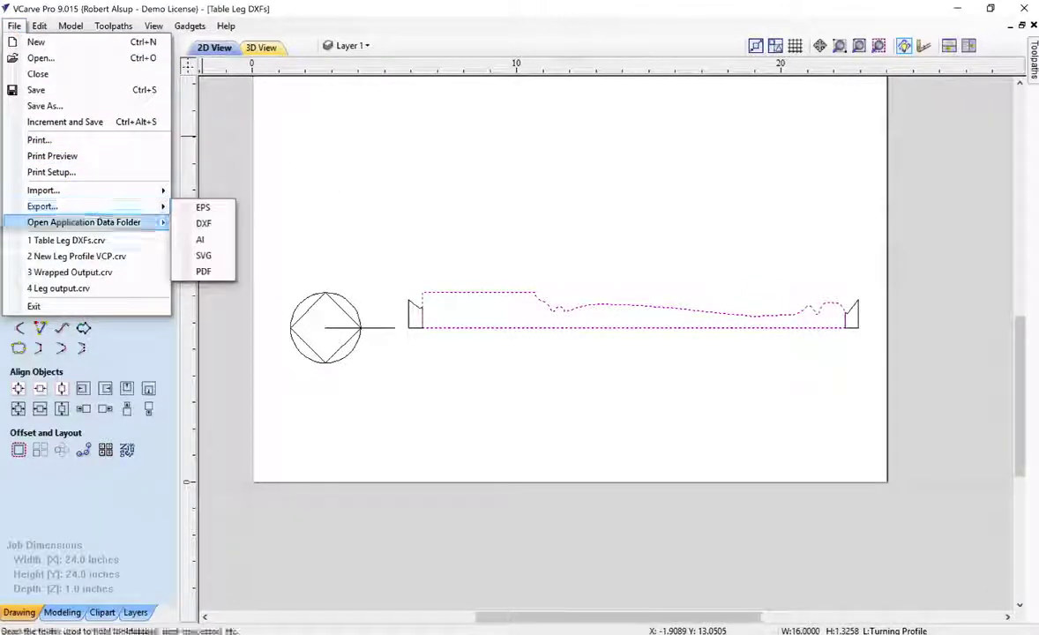
{"action": "left_click", "coordinate": [203, 224]}
{"action": "double_click", "coordinate": [441, 234]}
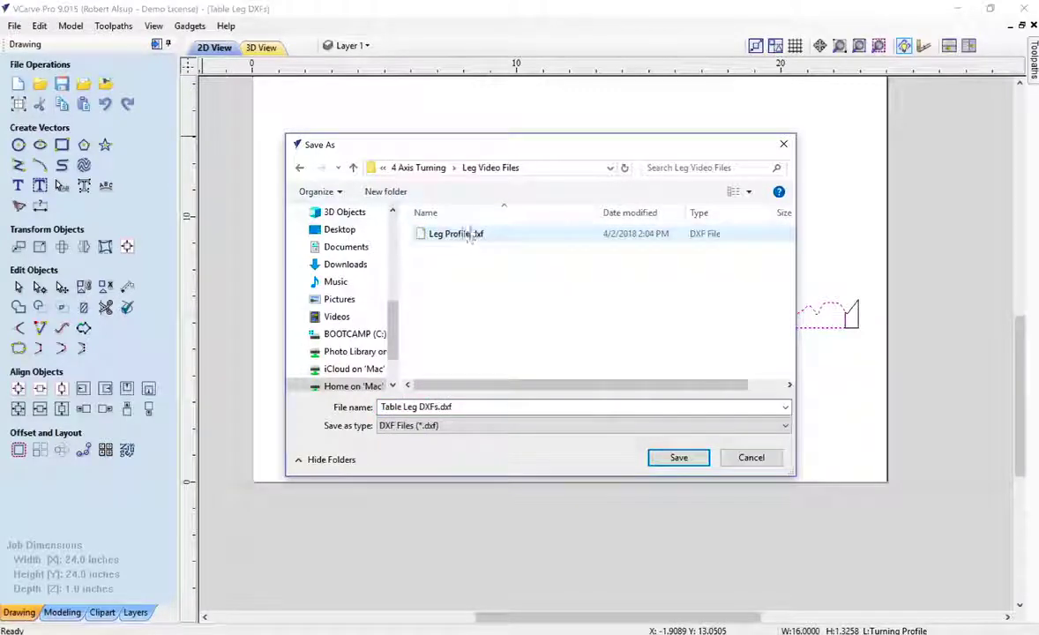
{"action": "left_click", "coordinate": [470, 237]}
{"action": "left_click", "coordinate": [675, 457]}
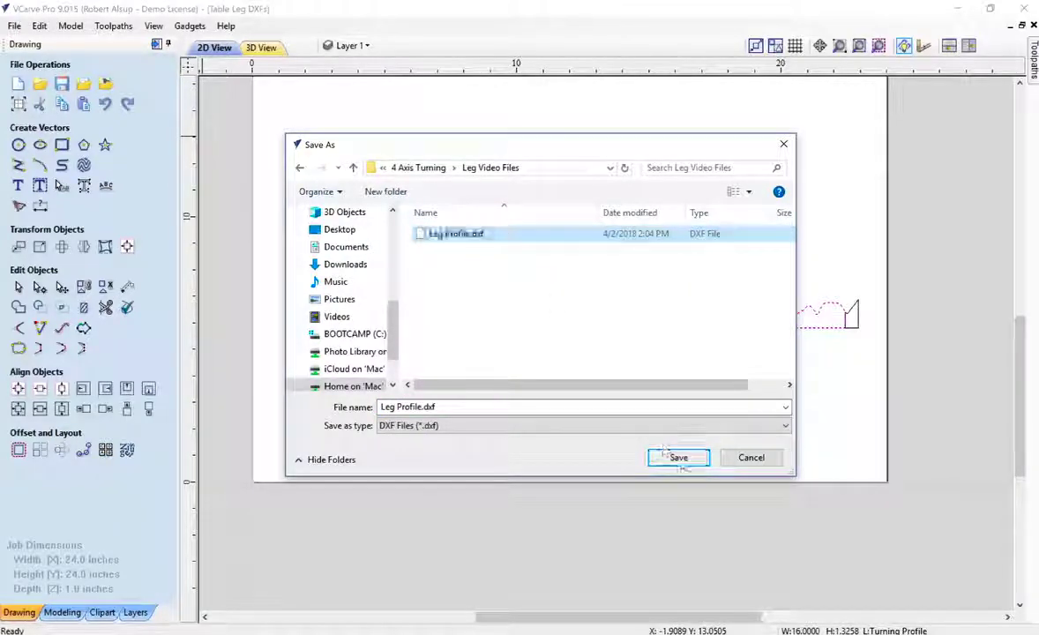
{"action": "left_click", "coordinate": [671, 453]}
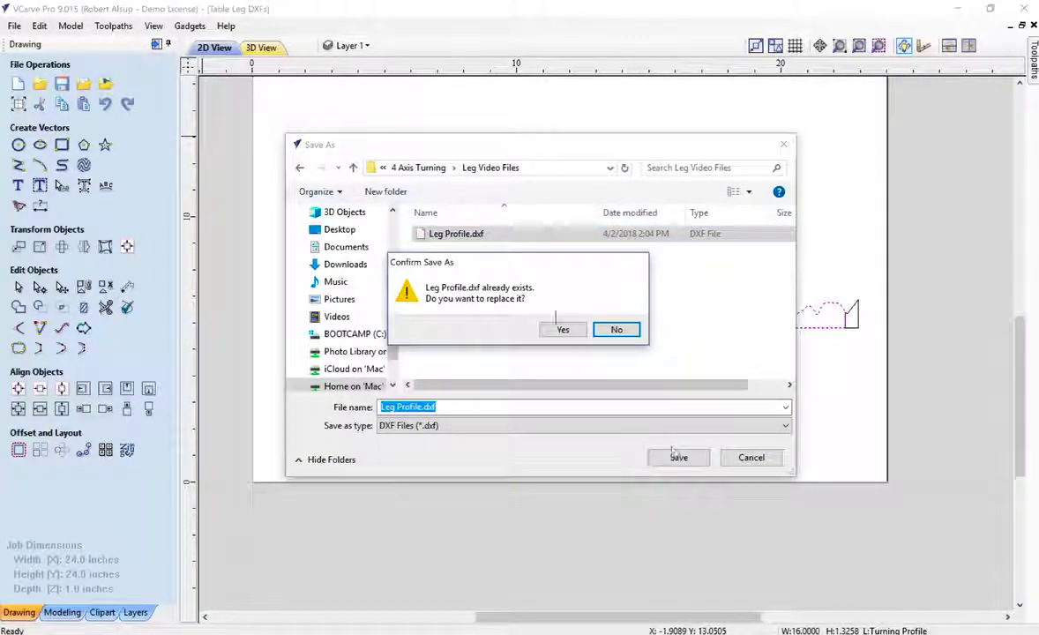
{"action": "left_click", "coordinate": [563, 330]}
Step: Export the top plug vector as a DXF named Top Plug in the Leg Video Files folder
{"action": "left_click", "coordinate": [415, 313]}
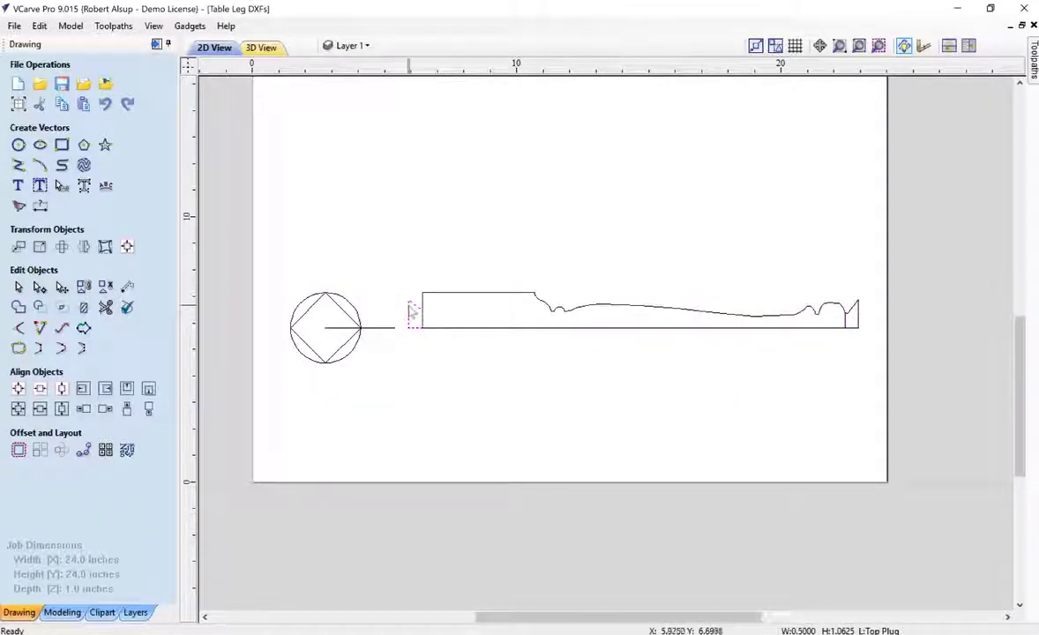
{"action": "left_click", "coordinate": [15, 27]}
{"action": "mouse_move", "coordinate": [46, 205]}
{"action": "left_click", "coordinate": [199, 222]}
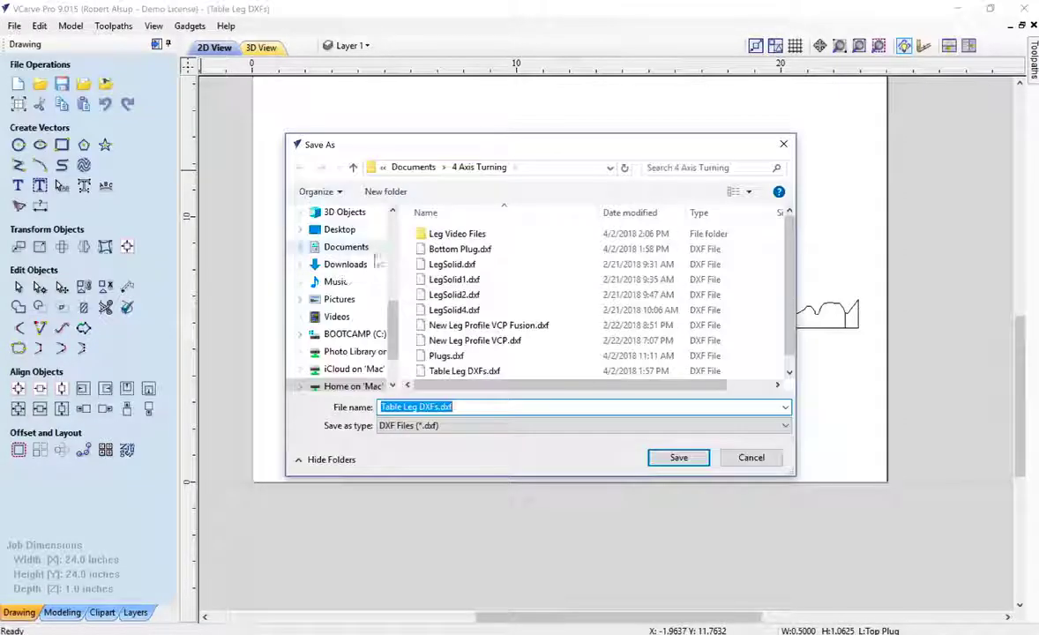
{"action": "double_click", "coordinate": [457, 234]}
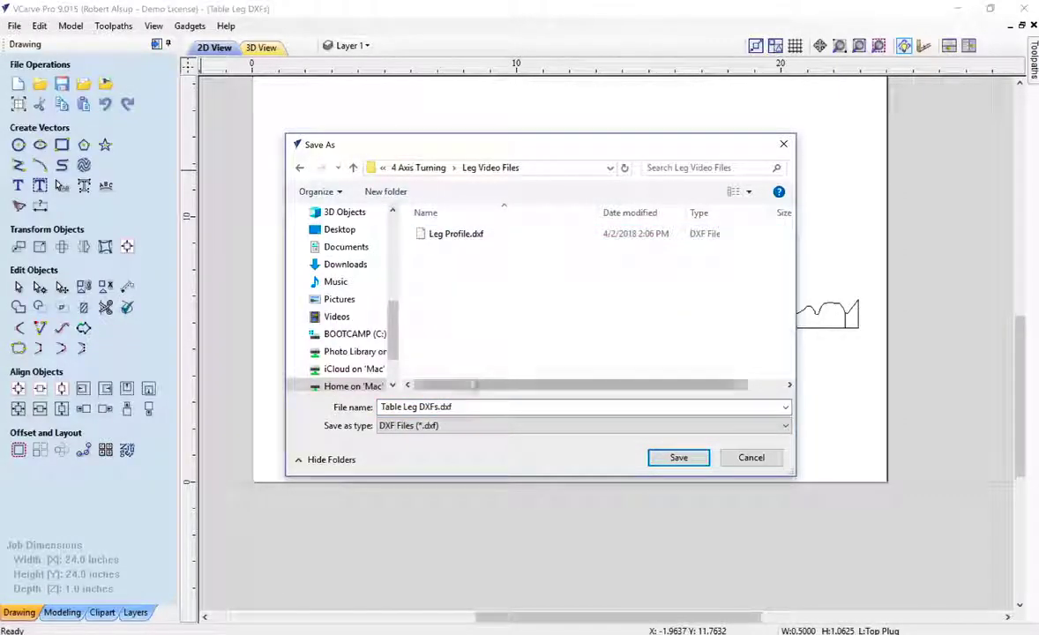
{"action": "left_click_drag", "start_coordinate": [464, 409], "coordinate": [377, 408]}
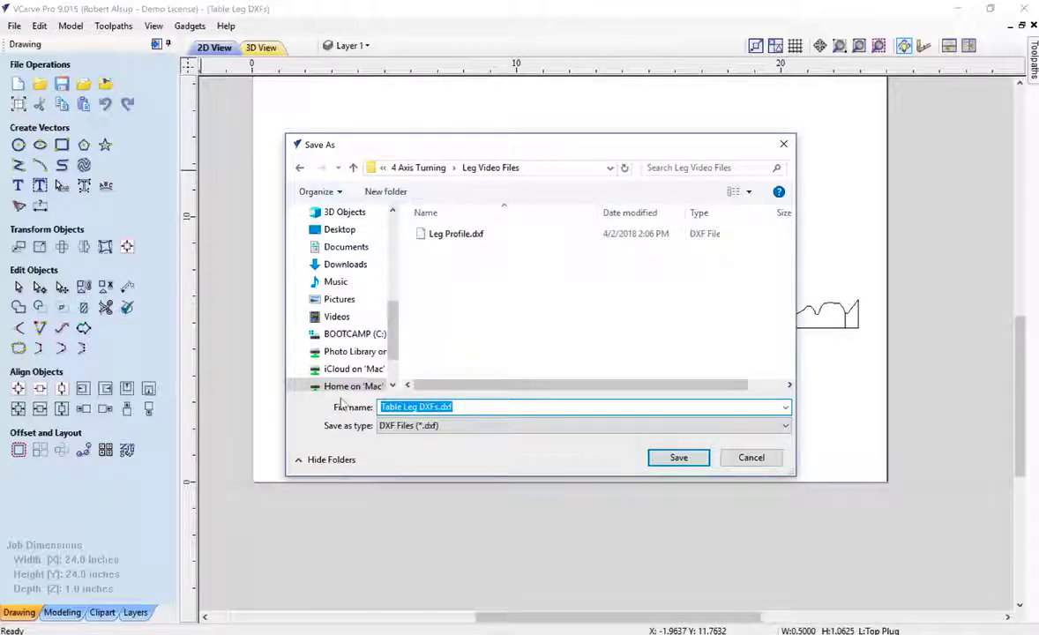
{"action": "type", "text": "Top "}
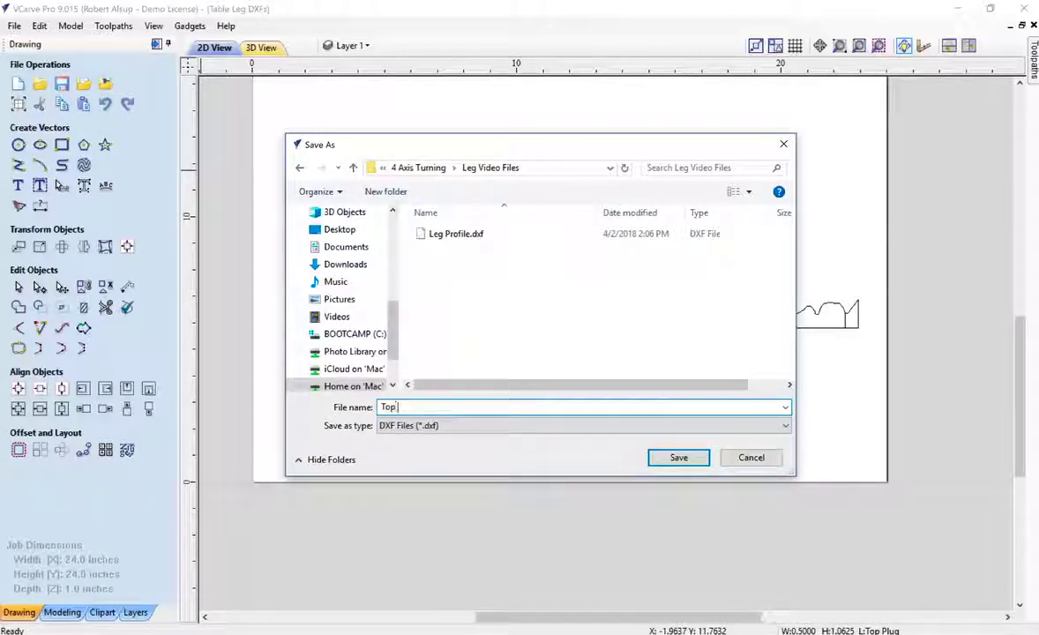
{"action": "type", "text": "Plug"}
{"action": "key", "text": "Return"}
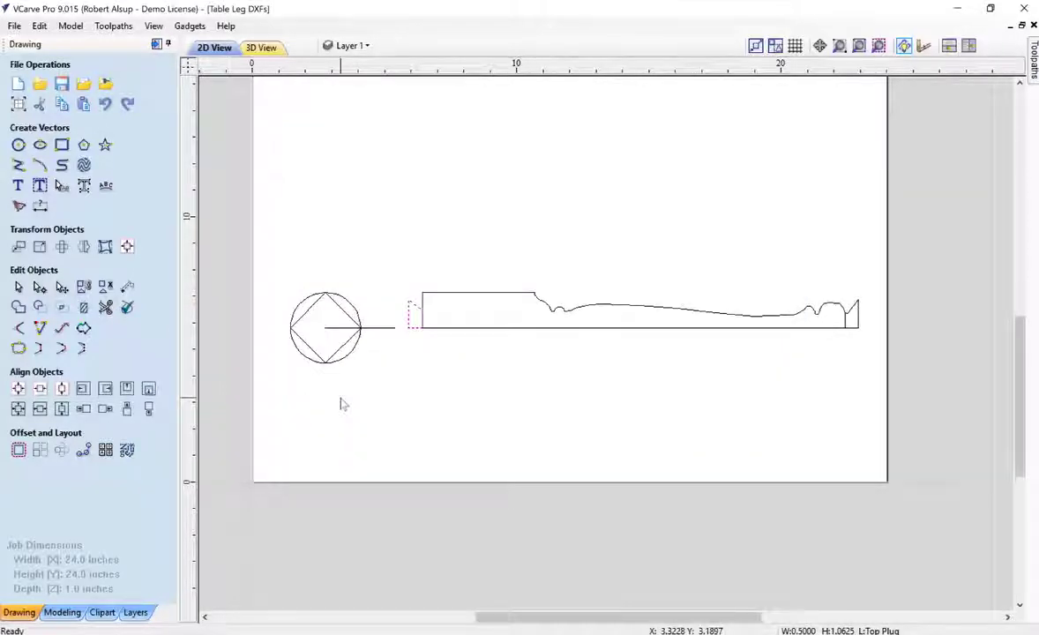
Step: Export the bottom plug vector as a DXF named Bottom Plug in the Leg Video Files folder and deselect it
{"action": "left_click", "coordinate": [853, 314]}
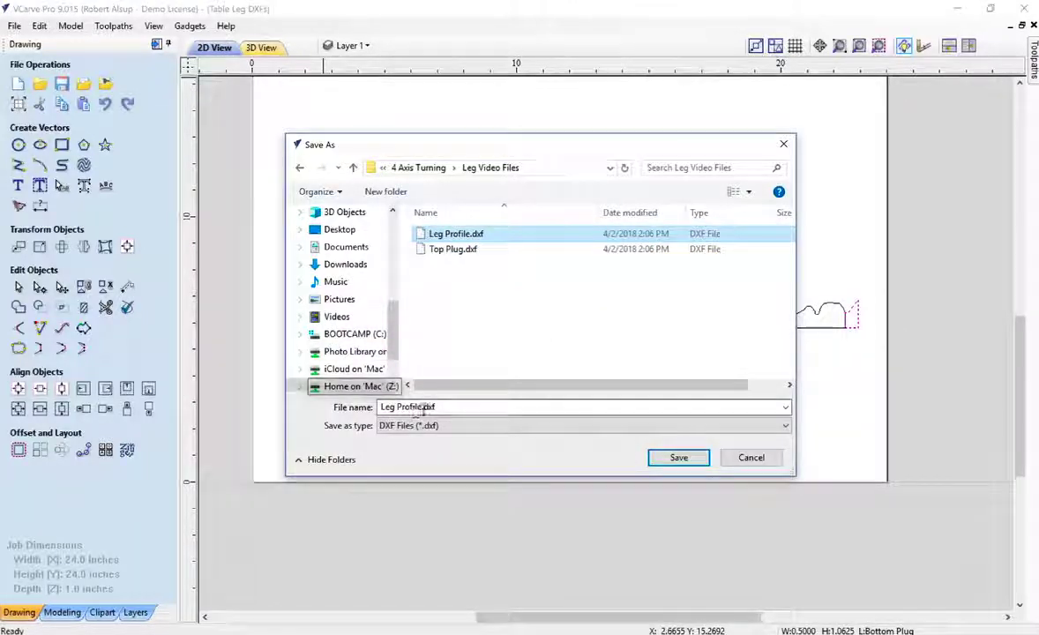
{"action": "triple_click", "coordinate": [453, 407]}
{"action": "type", "text": "B"}
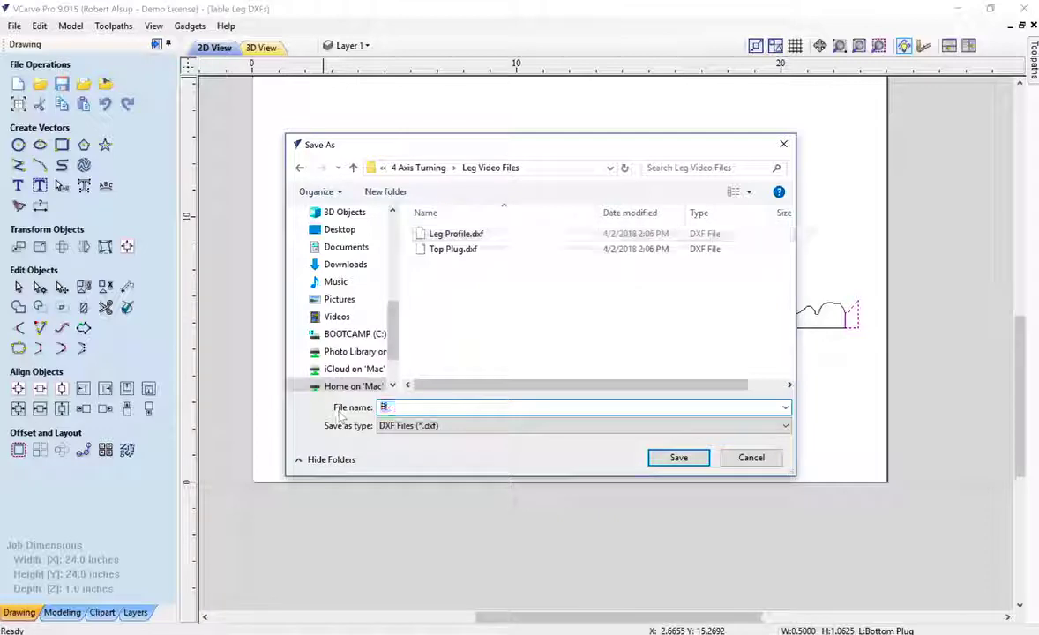
{"action": "type", "text": "ottom Plug"}
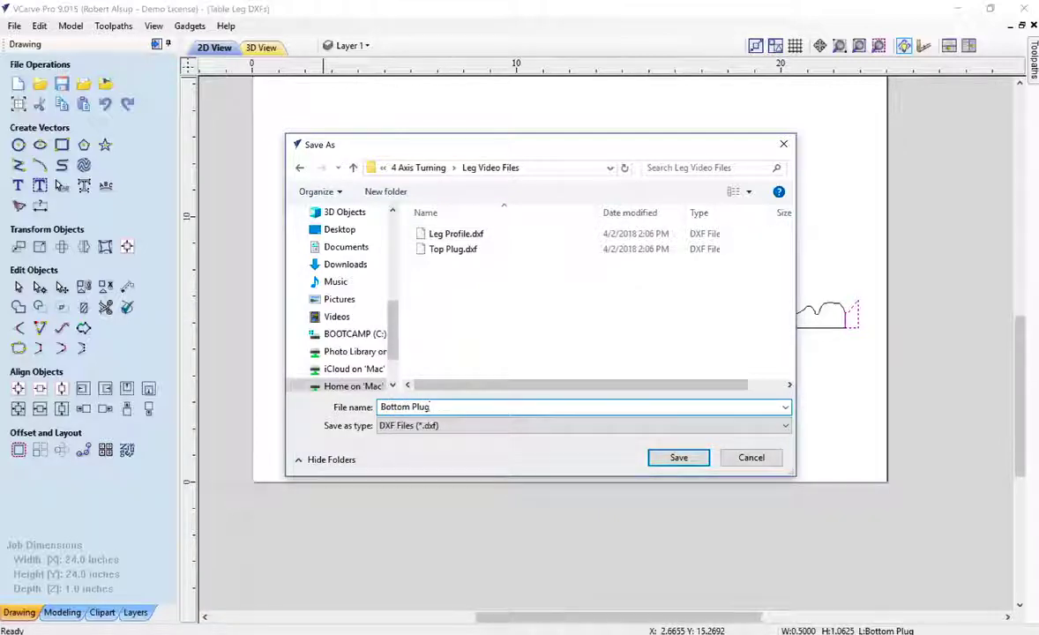
{"action": "left_click", "coordinate": [678, 458]}
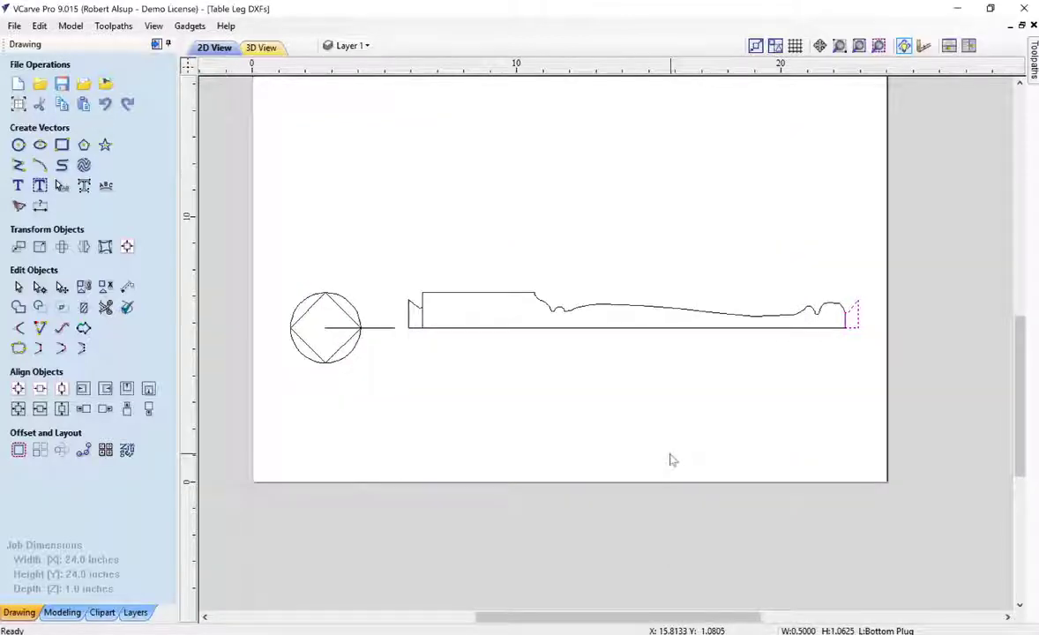
{"action": "left_click", "coordinate": [666, 418]}
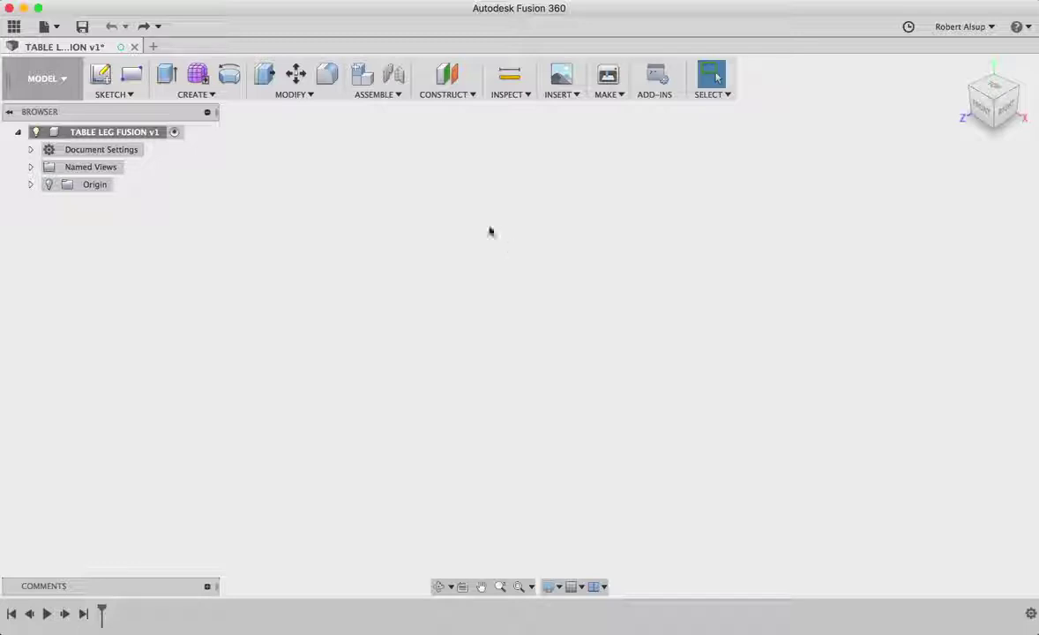
Step: In Fusion 360, insert Leg Profile.dxf from the Leg Video Files folder onto the YZ plane as a single sketch in inches
{"action": "left_click", "coordinate": [573, 97]}
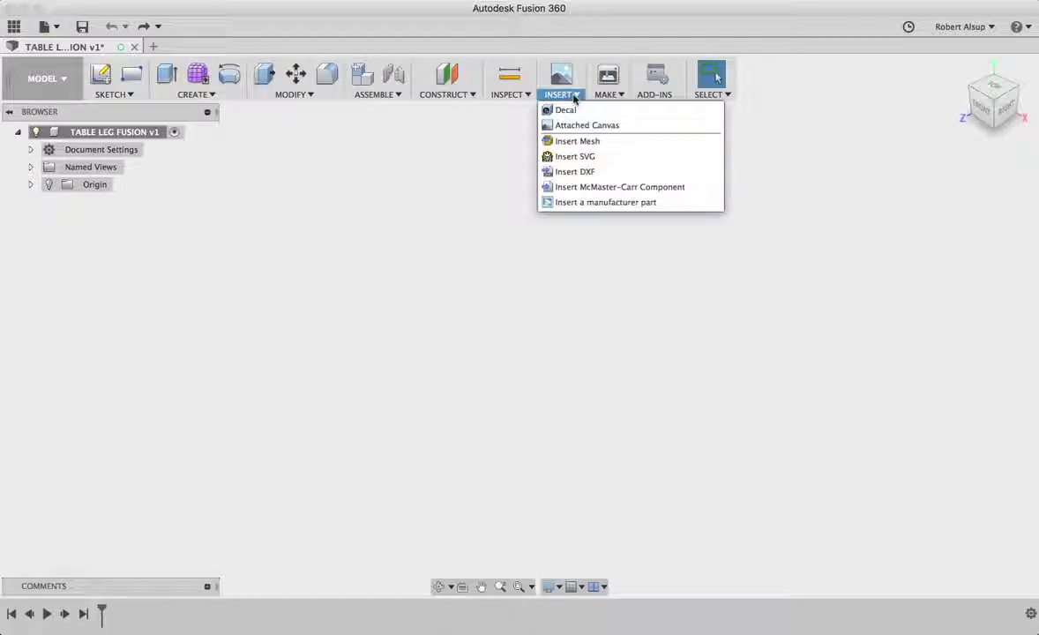
{"action": "left_click", "coordinate": [575, 171]}
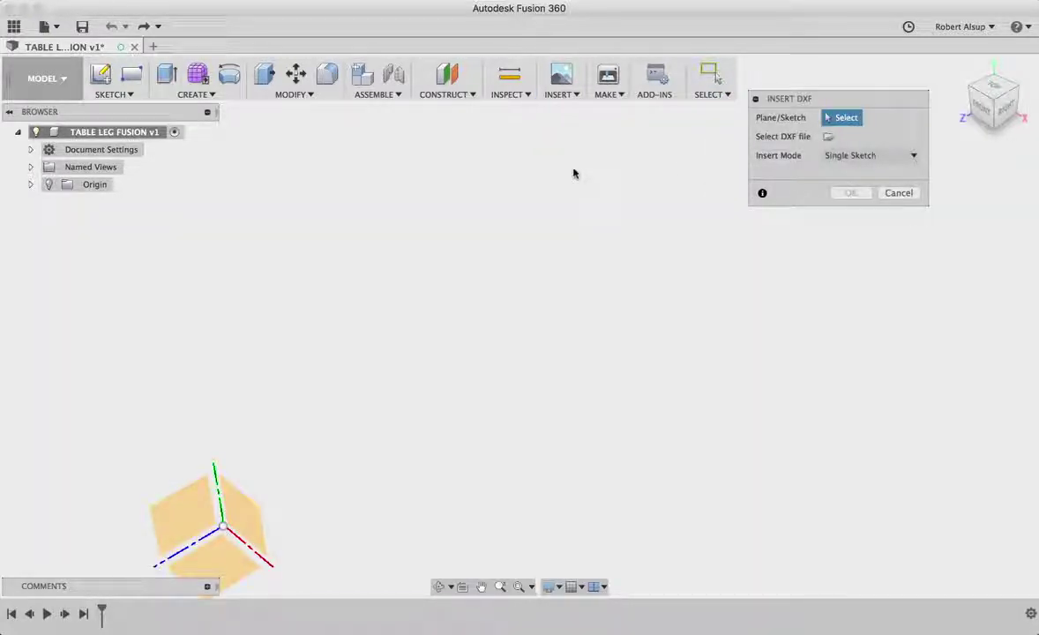
{"action": "left_click", "coordinate": [192, 519]}
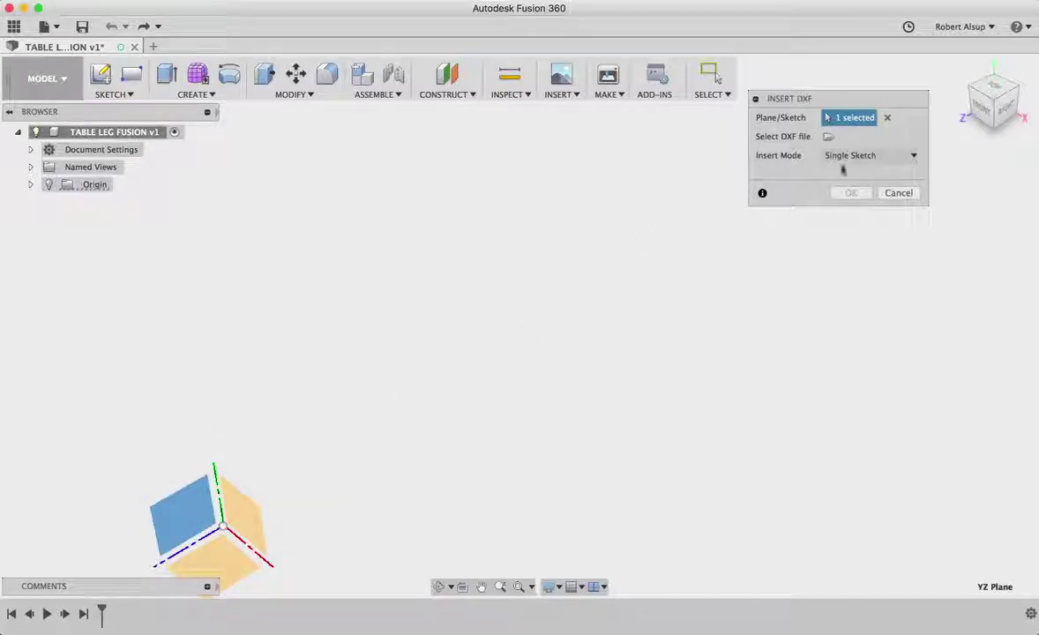
{"action": "left_click", "coordinate": [828, 138]}
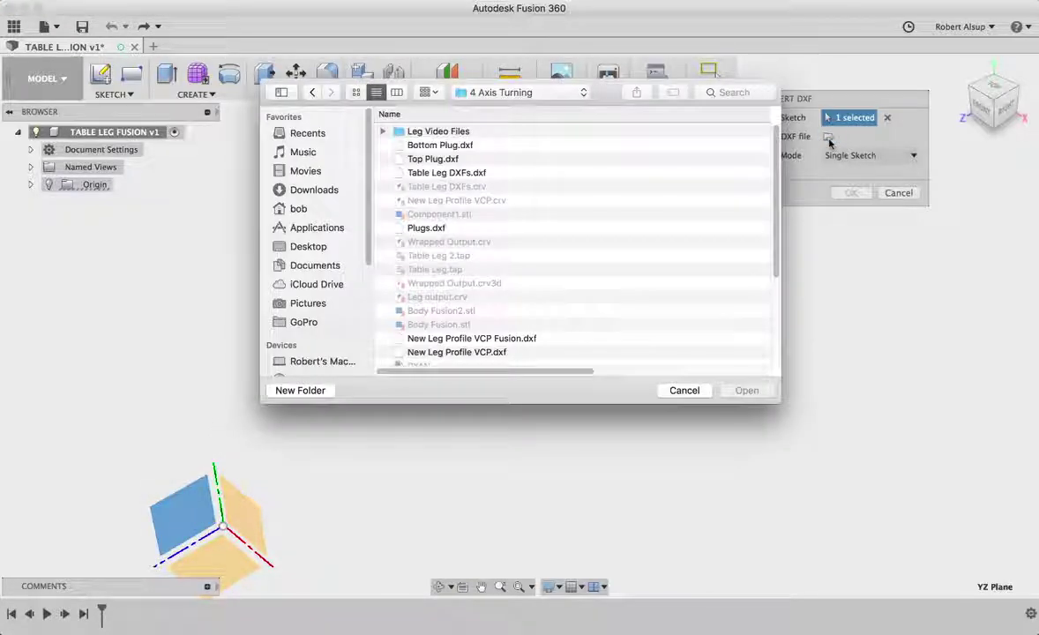
{"action": "double_click", "coordinate": [441, 132]}
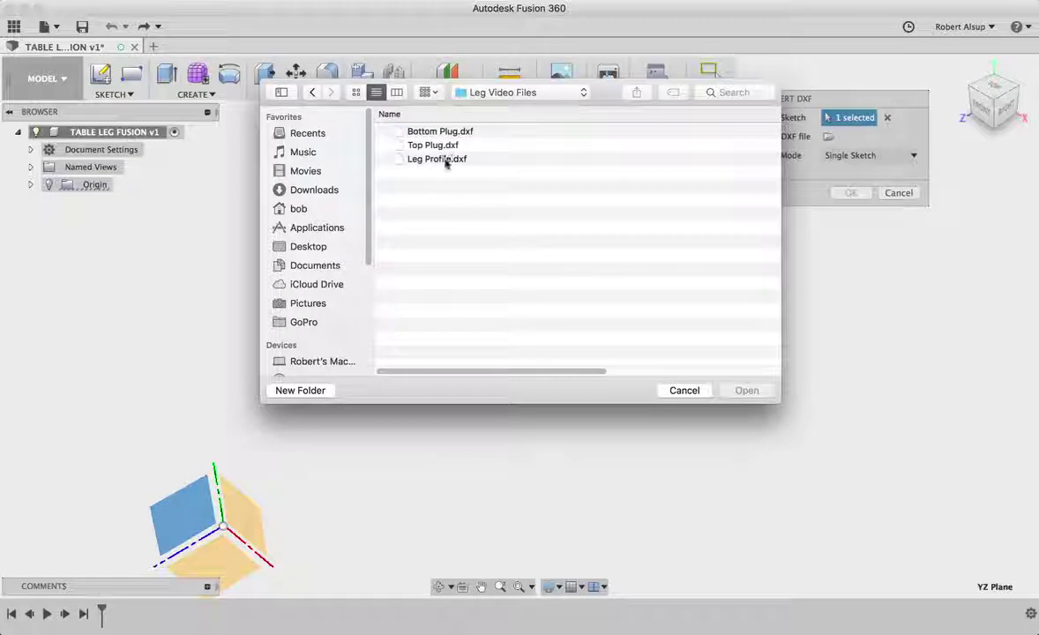
{"action": "left_click", "coordinate": [448, 159]}
{"action": "left_click", "coordinate": [741, 394]}
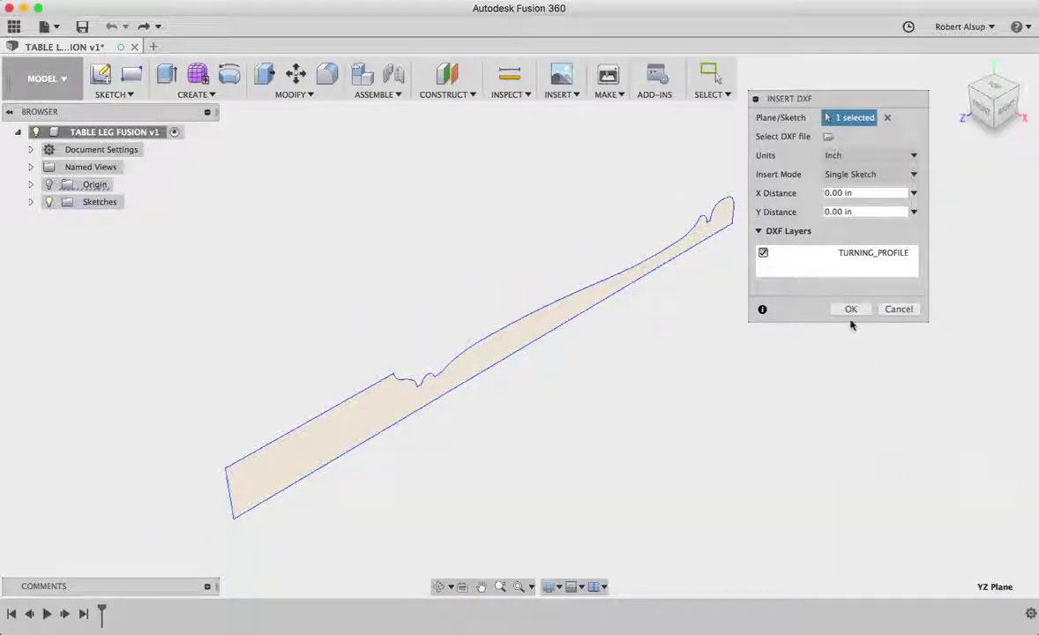
{"action": "left_click", "coordinate": [852, 311]}
Step: Revolve the leg profile 360 degrees about its long straight edge as a new component
{"action": "middle_click_drag", "start_coordinate": [677, 388], "coordinate": [757, 300]}
{"action": "scroll", "coordinate": [731, 323], "scroll_direction": "down", "scroll_amount": 3}
{"action": "middle_click_drag", "start_coordinate": [730, 336], "coordinate": [510, 283]}
{"action": "scroll", "coordinate": [731, 300], "scroll_direction": "down", "scroll_amount": 2}
{"action": "scroll", "coordinate": [722, 297], "scroll_direction": "up", "scroll_amount": 2}
{"action": "left_click", "coordinate": [206, 95]}
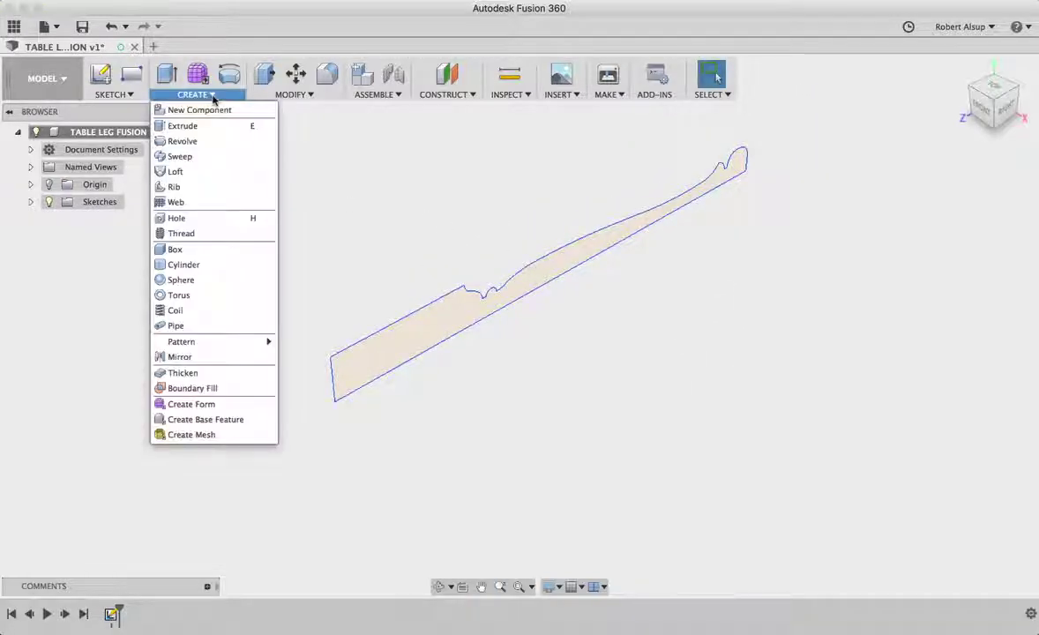
{"action": "left_click", "coordinate": [201, 143]}
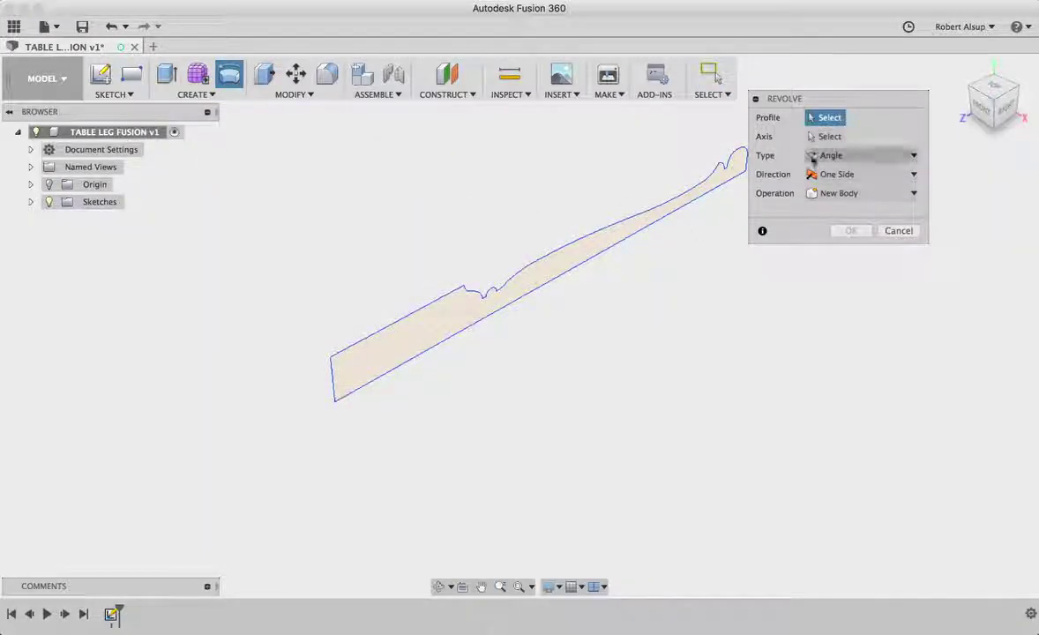
{"action": "left_click", "coordinate": [666, 210]}
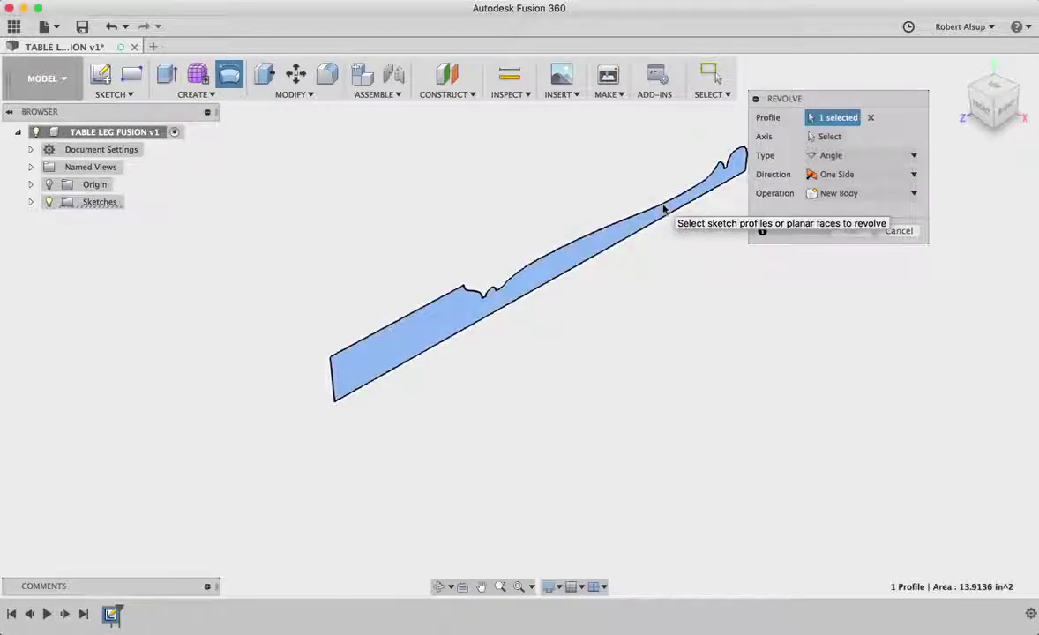
{"action": "left_click", "coordinate": [822, 137]}
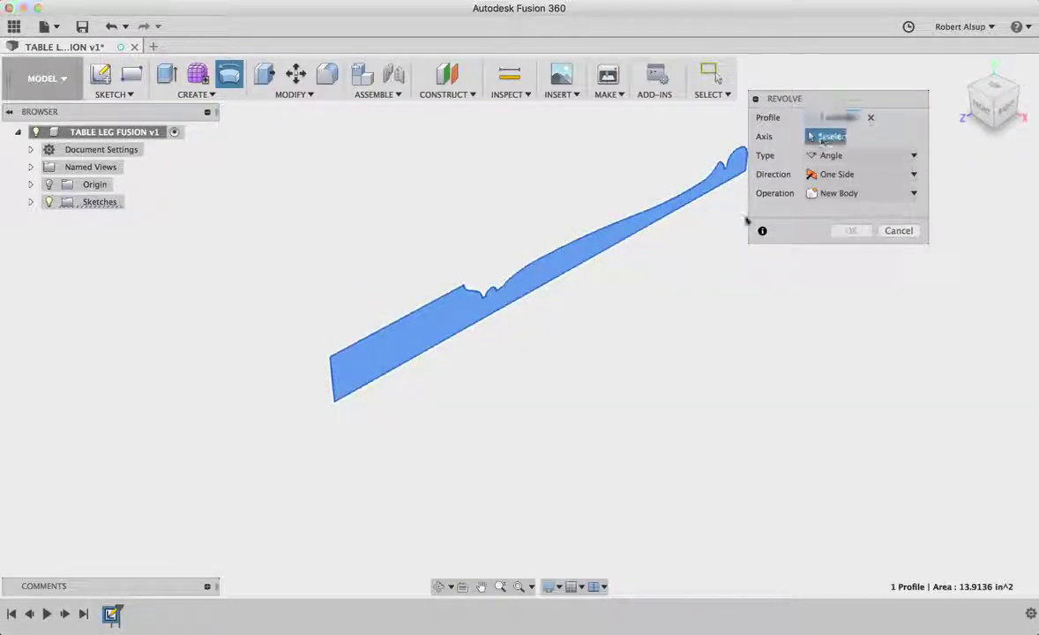
{"action": "left_click", "coordinate": [592, 265]}
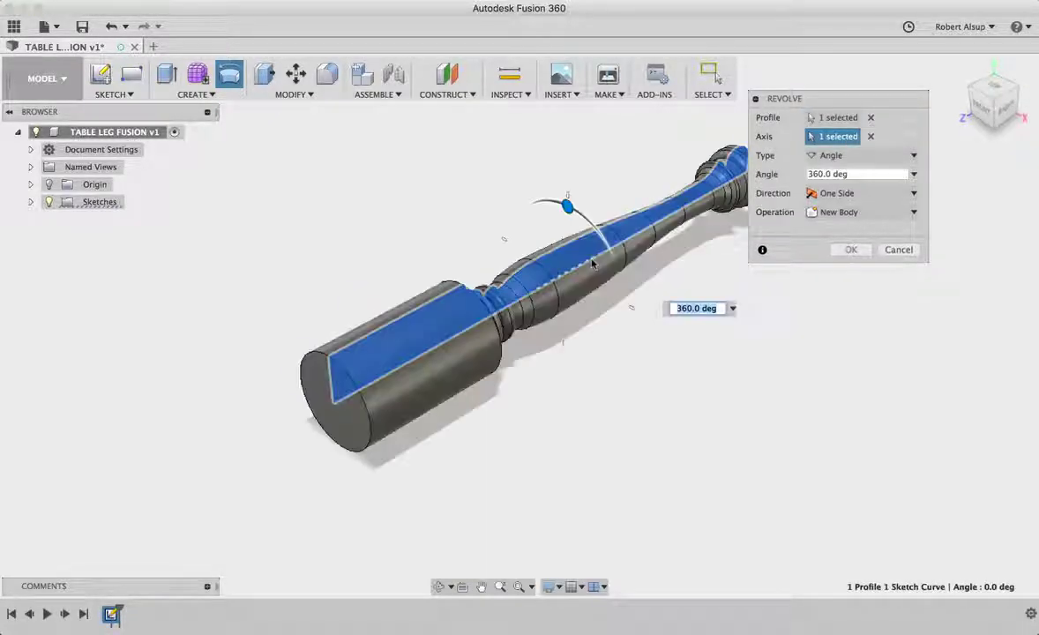
{"action": "left_click", "coordinate": [914, 212]}
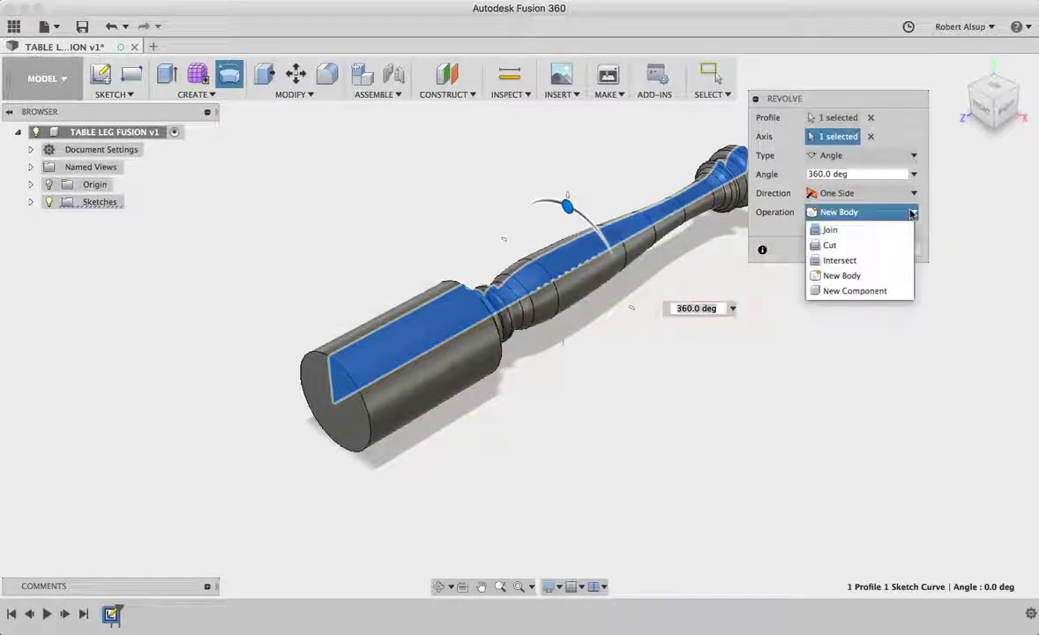
{"action": "left_click", "coordinate": [855, 290]}
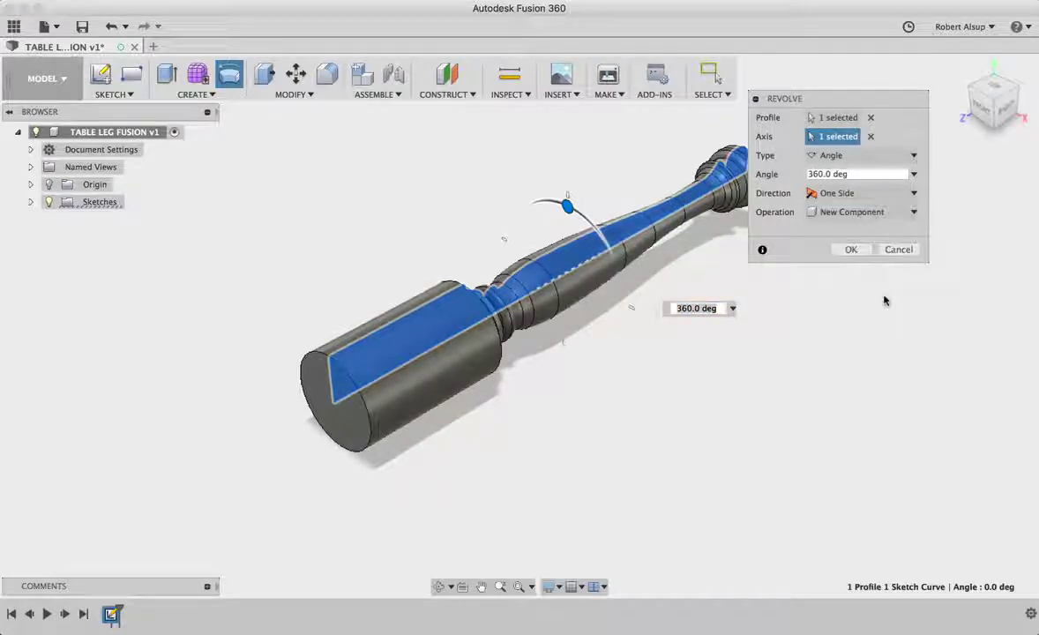
{"action": "left_click", "coordinate": [852, 251]}
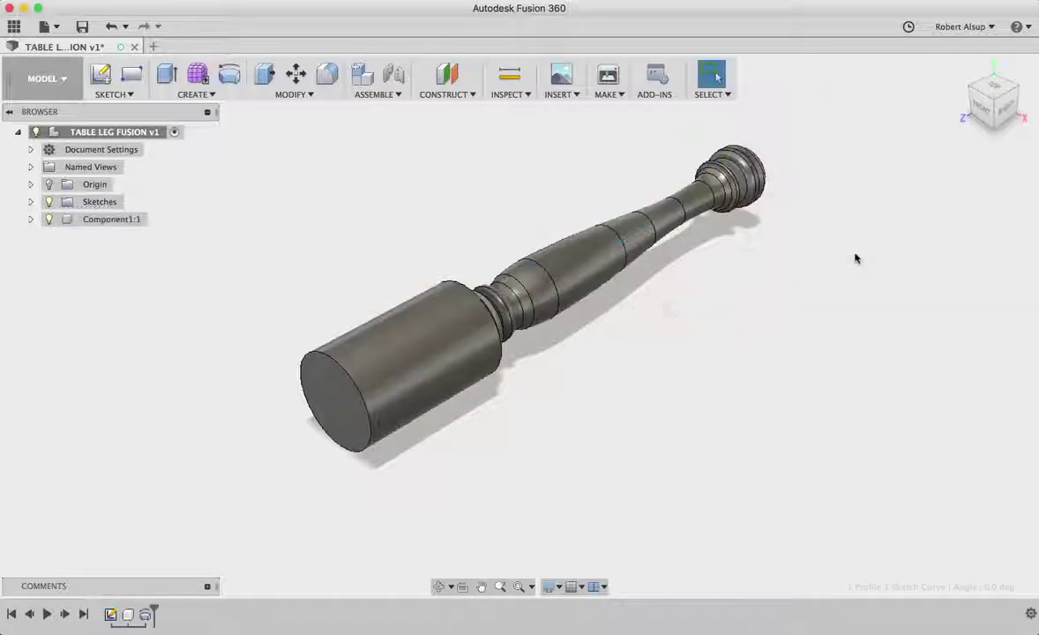
Step: Toggle the revolved leg component's visibility off and back on to check it
{"action": "left_click", "coordinate": [48, 220]}
{"action": "left_click", "coordinate": [48, 219]}
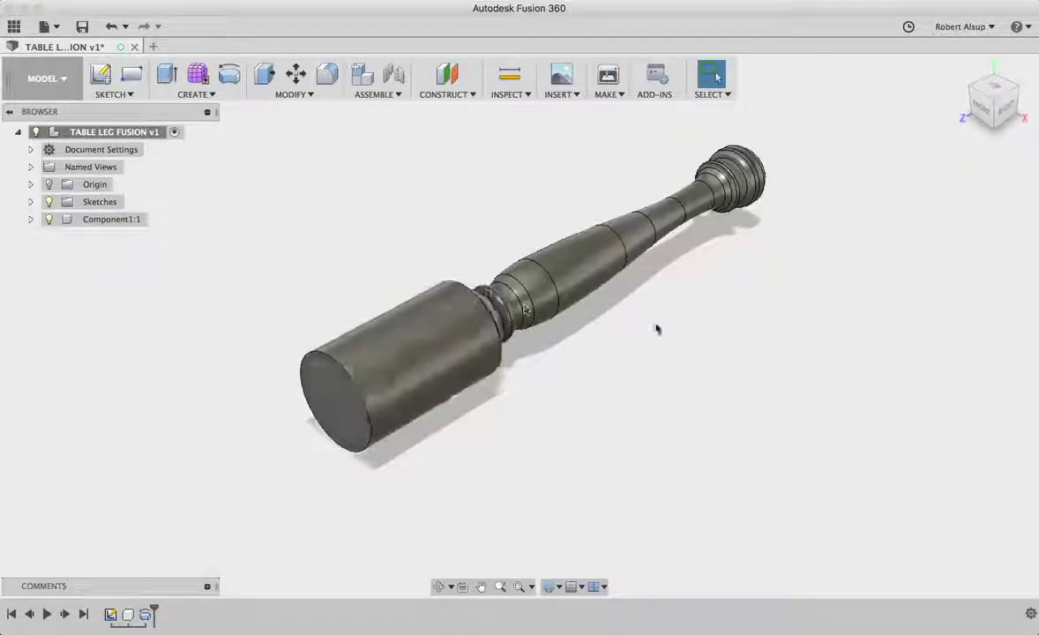
Step: Start a sketch on the leg's large flat end face and draw a 1.875 by 1.875 in square beside the circle
{"action": "scroll", "coordinate": [696, 294], "scroll_direction": "up", "scroll_amount": 2}
{"action": "middle_click_drag", "start_coordinate": [697, 319], "coordinate": [697, 265], "text": "shift"}
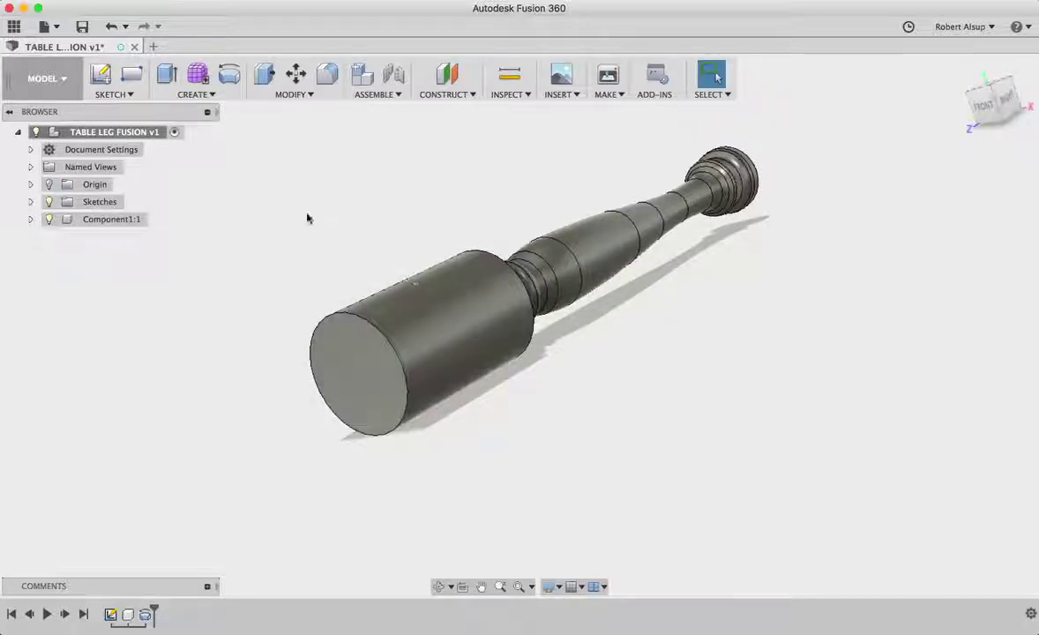
{"action": "left_click", "coordinate": [130, 94]}
{"action": "left_click", "coordinate": [133, 107]}
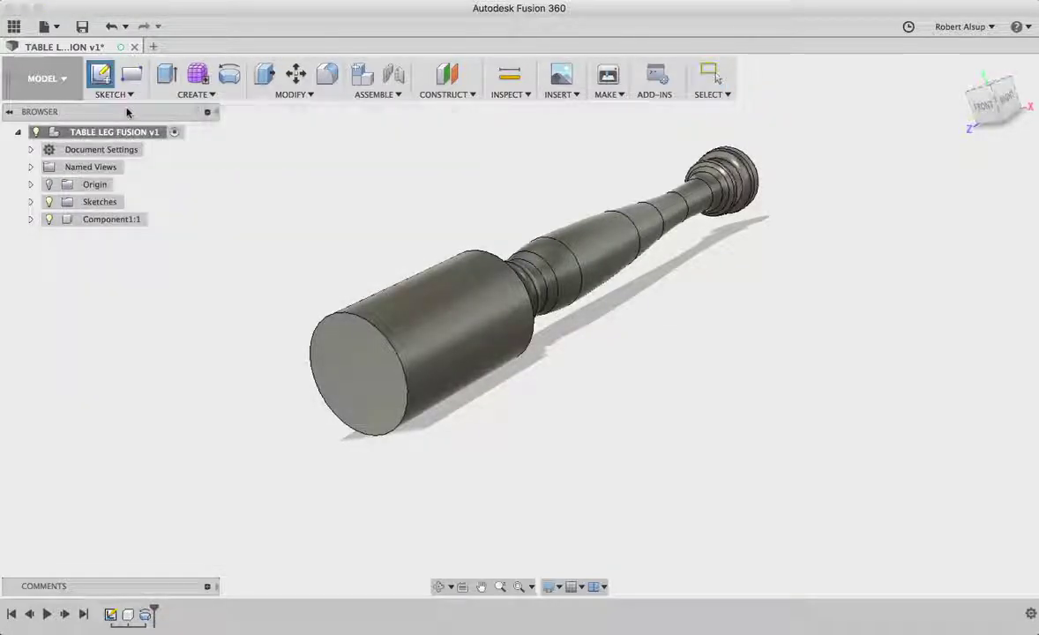
{"action": "left_click", "coordinate": [334, 360]}
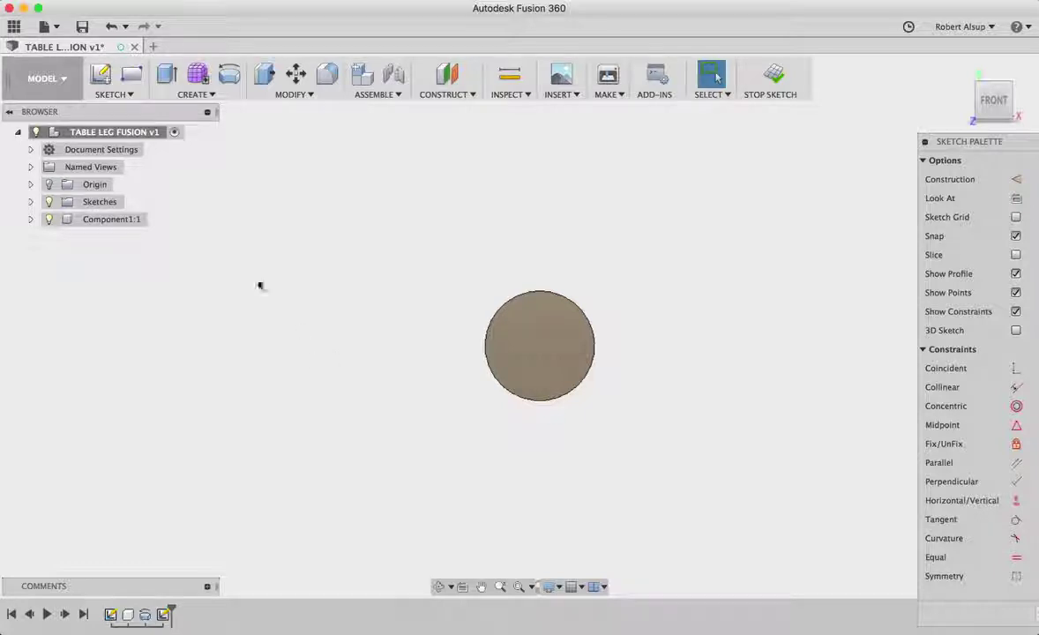
{"action": "left_click", "coordinate": [131, 74]}
{"action": "left_click", "coordinate": [365, 377]}
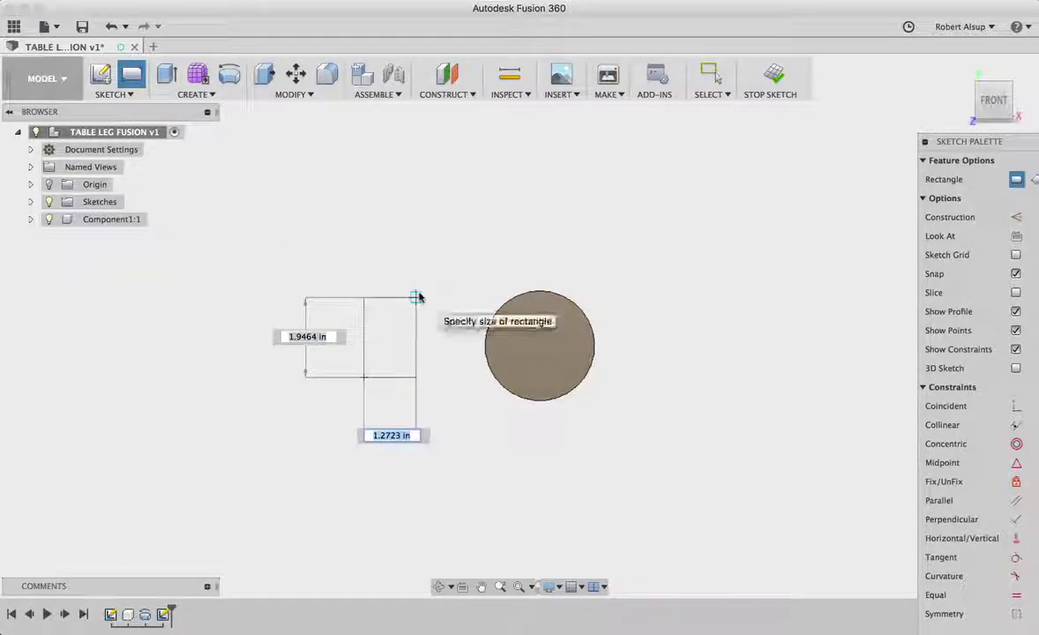
{"action": "type", "text": "1.875"}
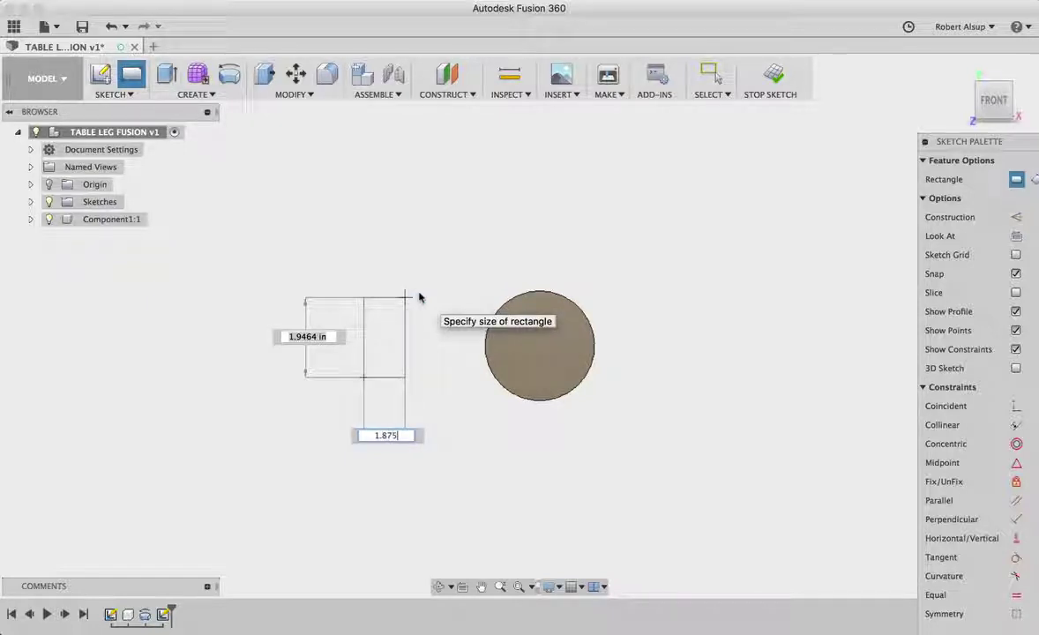
{"action": "key", "text": "Tab"}
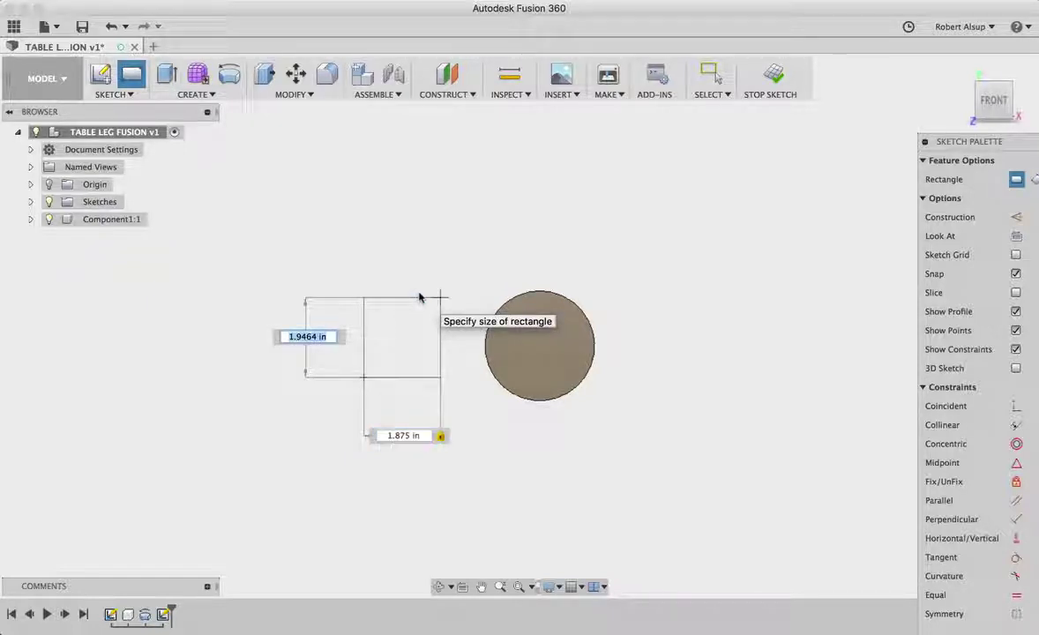
{"action": "type", "text": "1.875"}
{"action": "key", "text": "Return"}
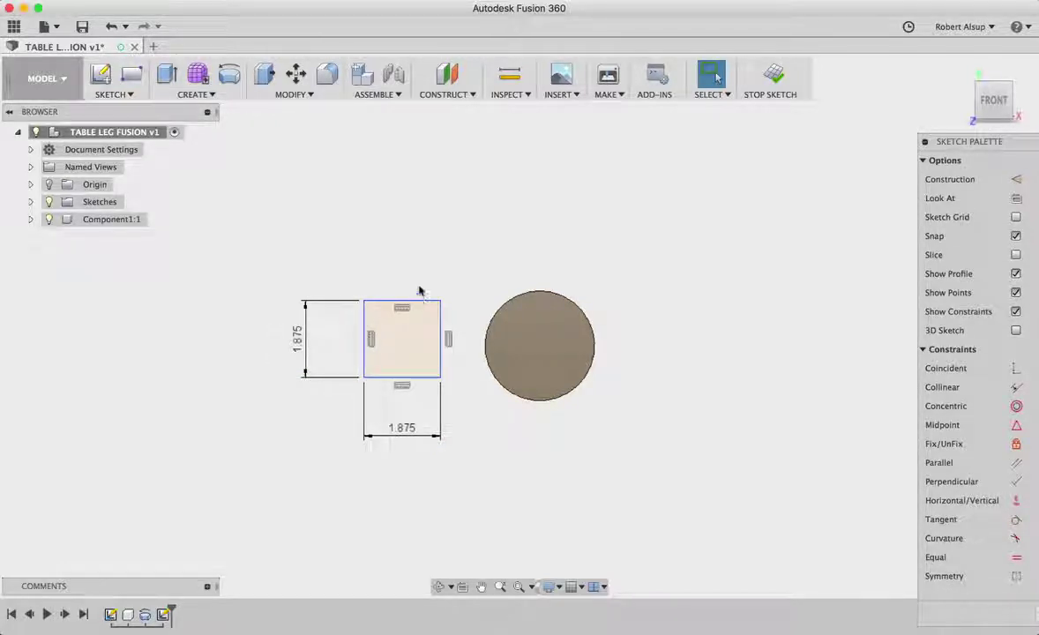
Step: Draw a diagonal line between two opposite corners of the square
{"action": "left_click", "coordinate": [124, 95]}
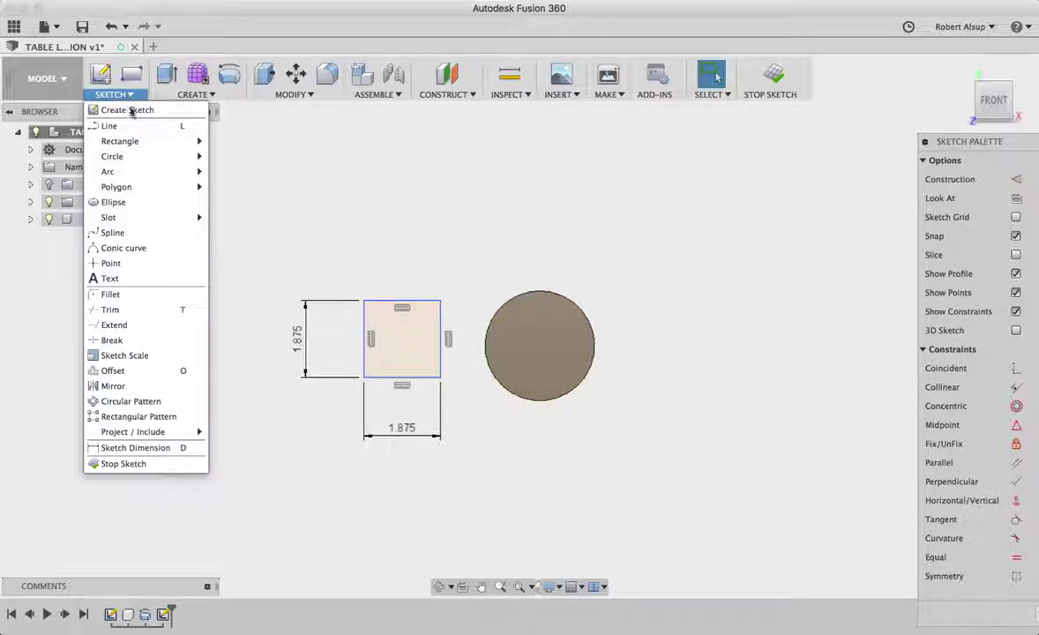
{"action": "left_click", "coordinate": [365, 301]}
{"action": "left_click", "coordinate": [440, 377]}
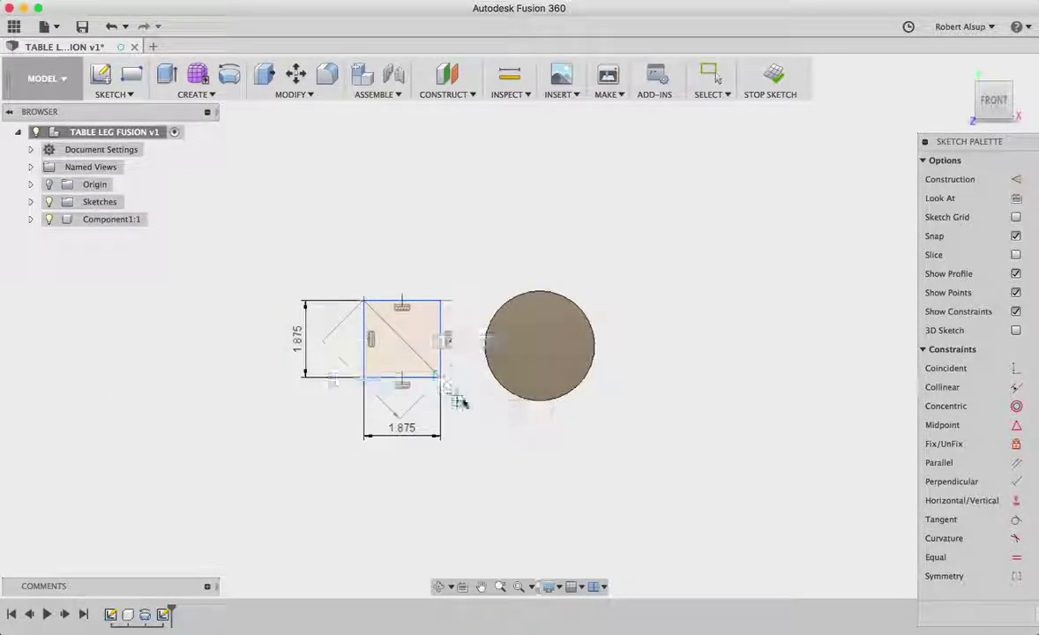
{"action": "right_click", "coordinate": [467, 403]}
{"action": "left_click", "coordinate": [465, 404]}
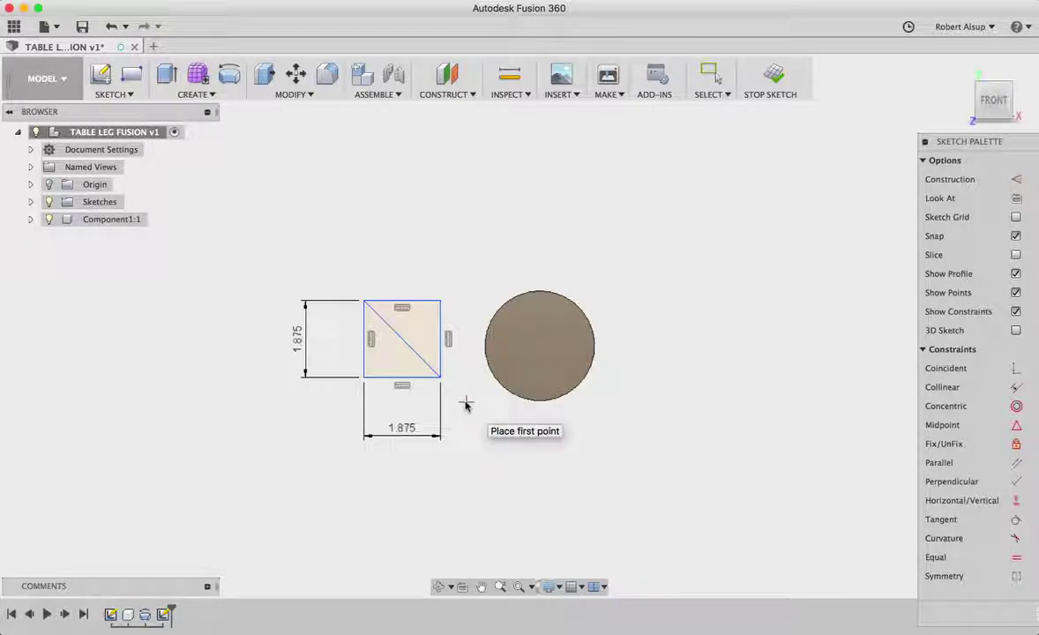
Step: Convert the square's diagonal to a construction line
{"action": "left_click", "coordinate": [1018, 179]}
{"action": "left_click", "coordinate": [403, 342]}
{"action": "key", "text": "Escape"}
{"action": "left_click", "coordinate": [403, 341]}
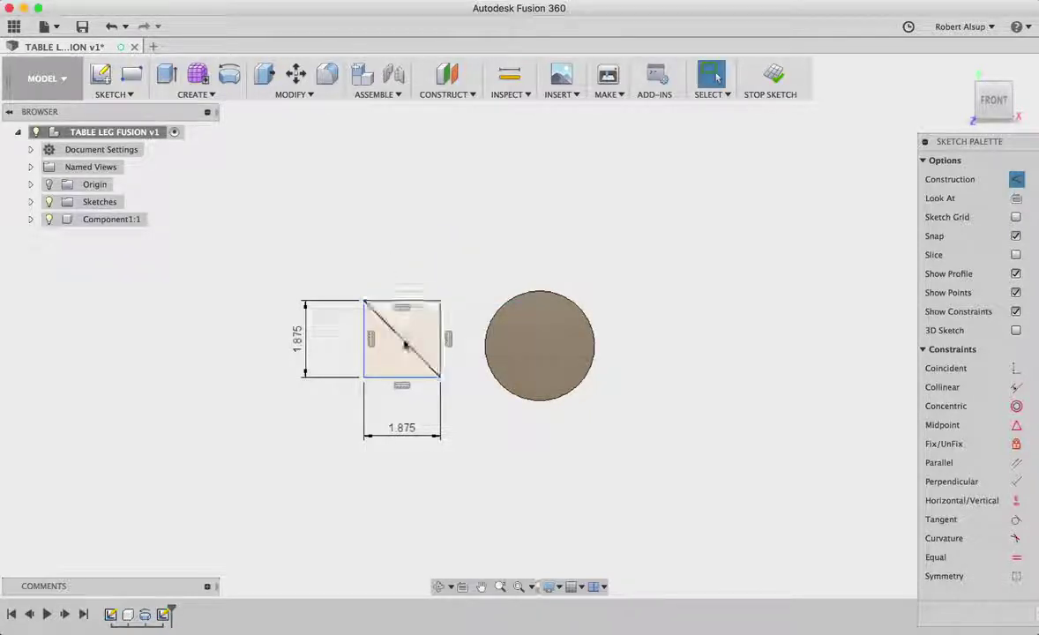
{"action": "left_click", "coordinate": [1017, 179]}
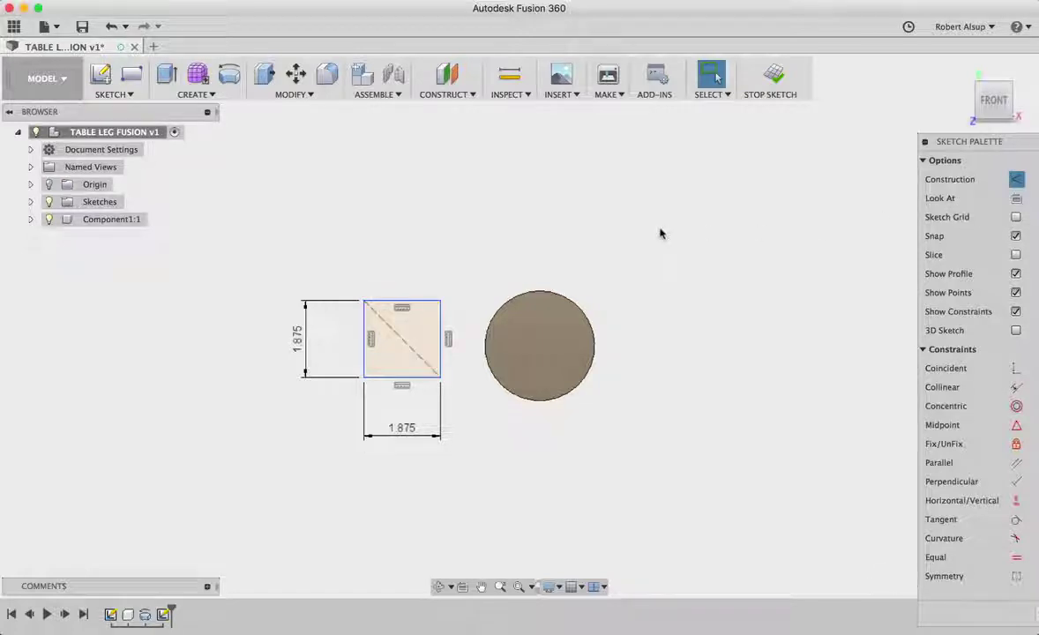
{"action": "left_click_drag", "start_coordinate": [229, 280], "coordinate": [511, 524]}
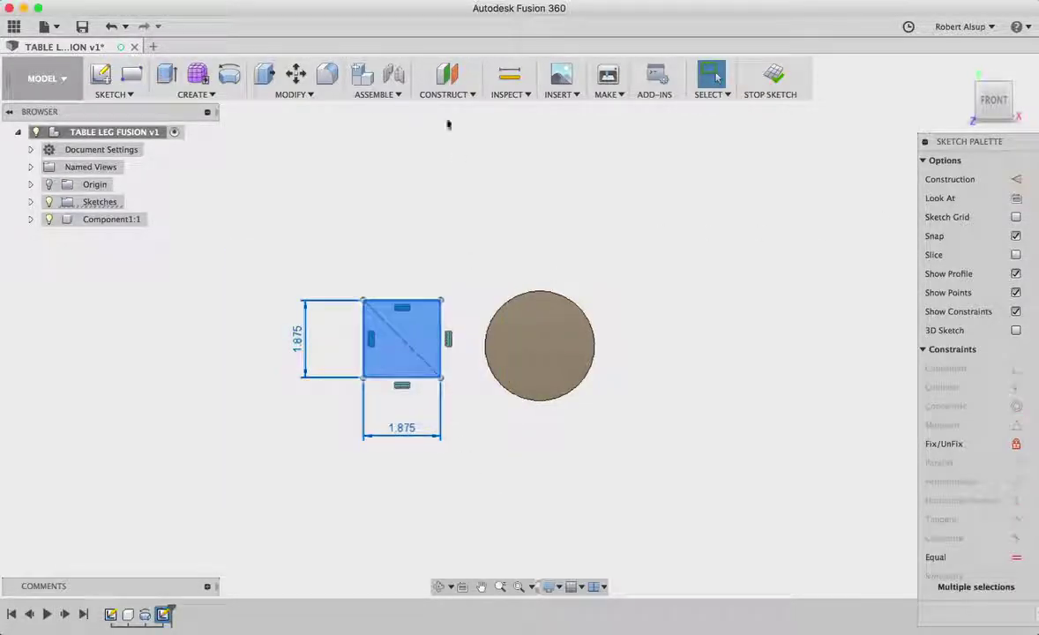
{"action": "left_click", "coordinate": [296, 73]}
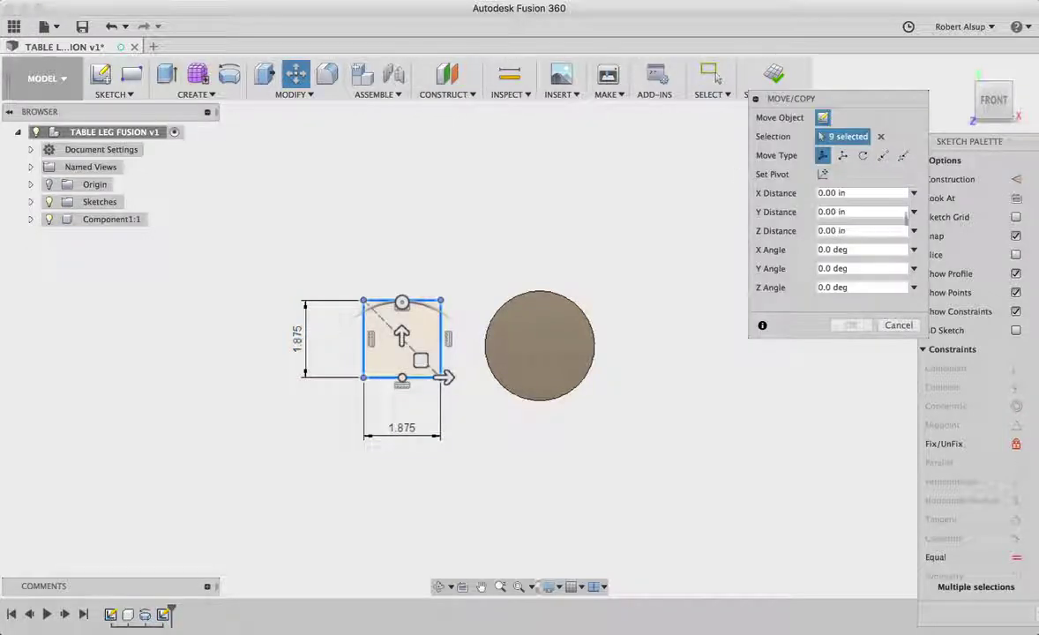
{"action": "left_click", "coordinate": [883, 155]}
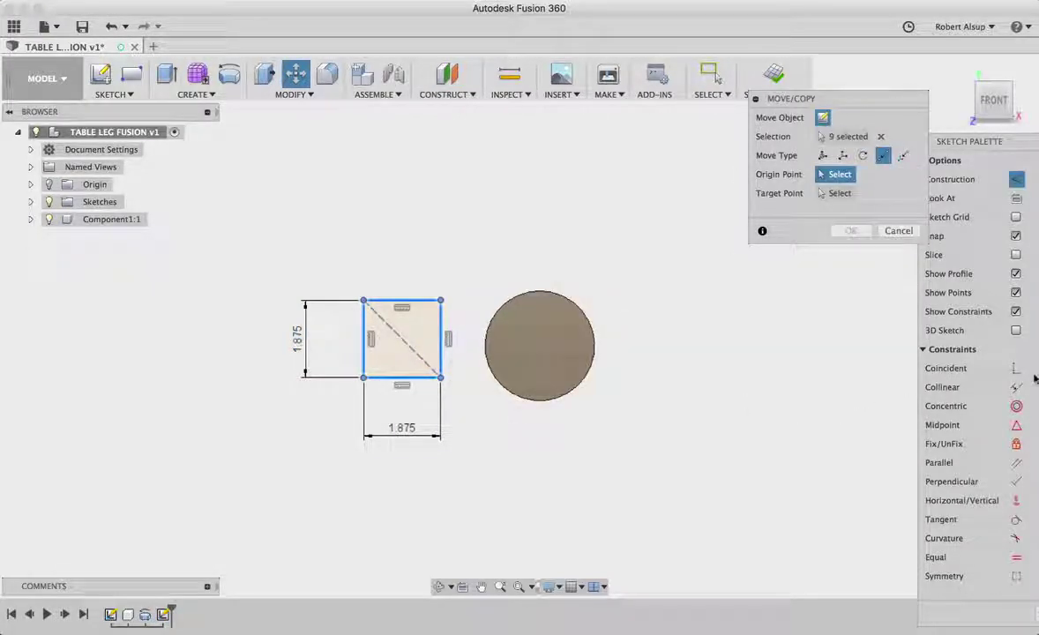
Step: Center the square on the leg's end face with a Midpoint constraint between its diagonal and the circle's center, and finish the sketch
{"action": "left_click", "coordinate": [1016, 425]}
{"action": "left_click", "coordinate": [411, 351]}
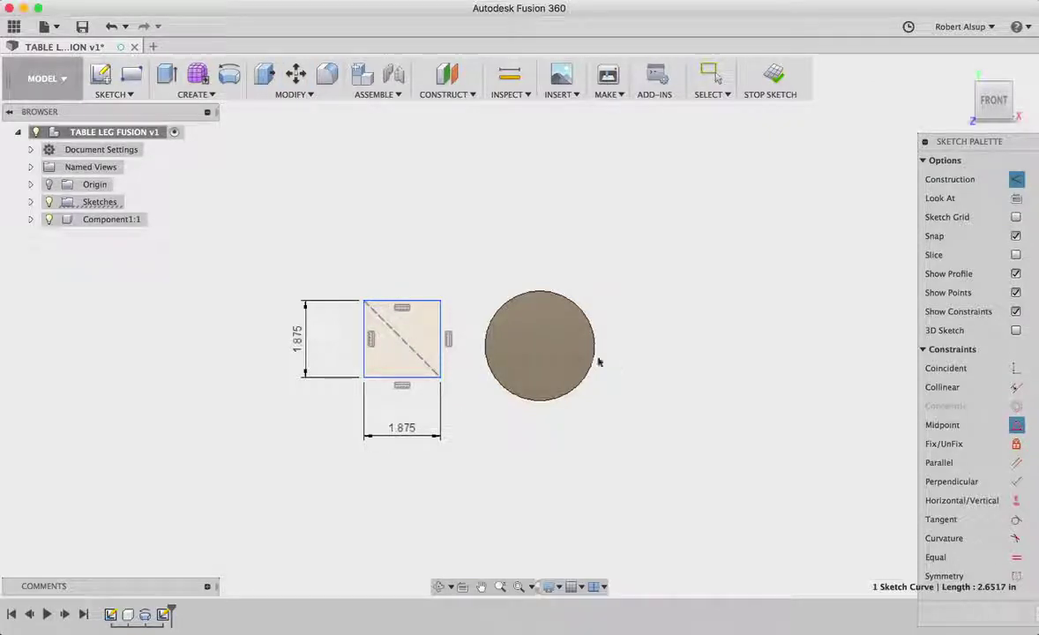
{"action": "left_click", "coordinate": [541, 347]}
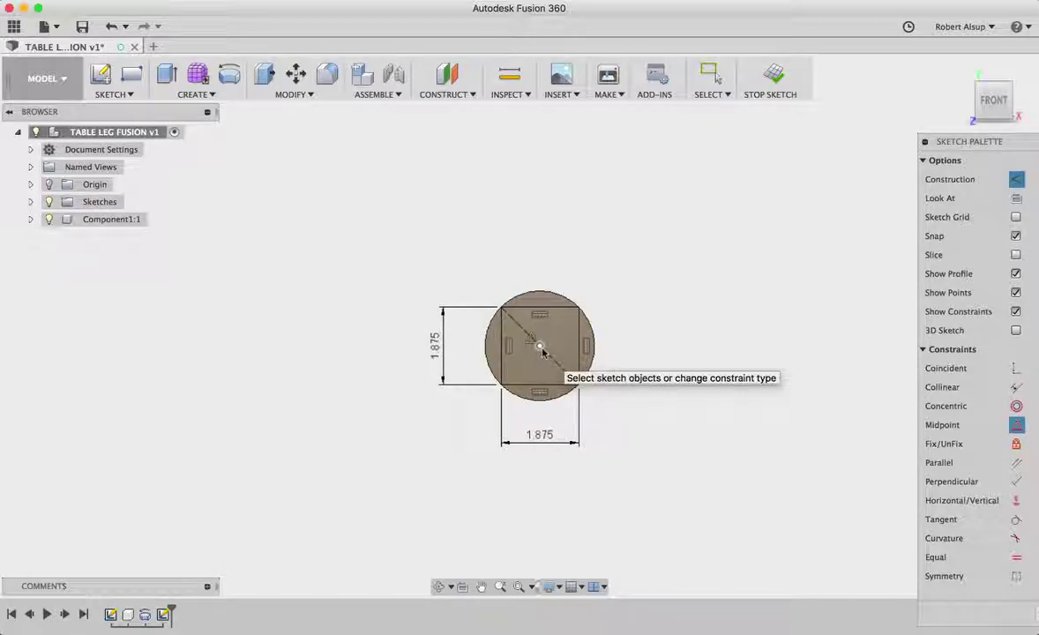
{"action": "left_click", "coordinate": [771, 78]}
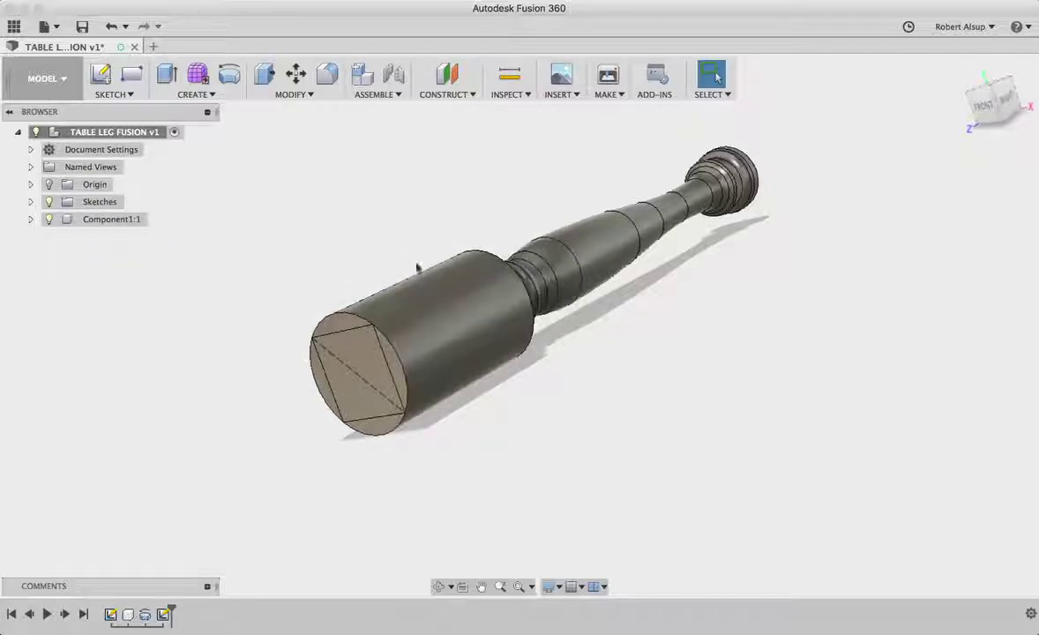
Step: Cut the four circle segments outside the square with a -7.00 in extrusion along the leg to form its square block
{"action": "key", "text": "q"}
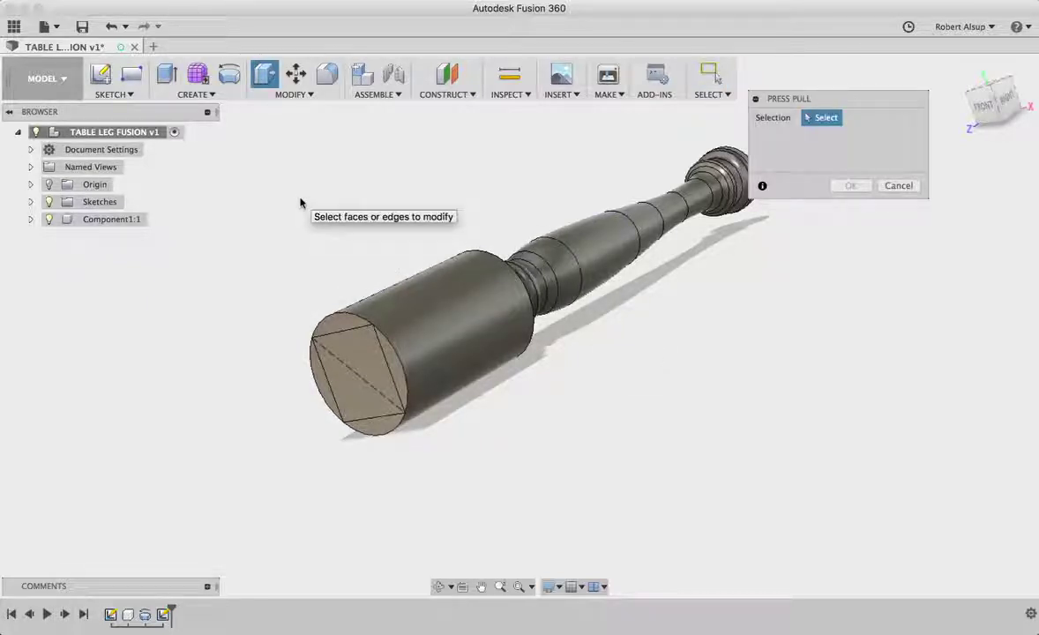
{"action": "left_click", "coordinate": [347, 332]}
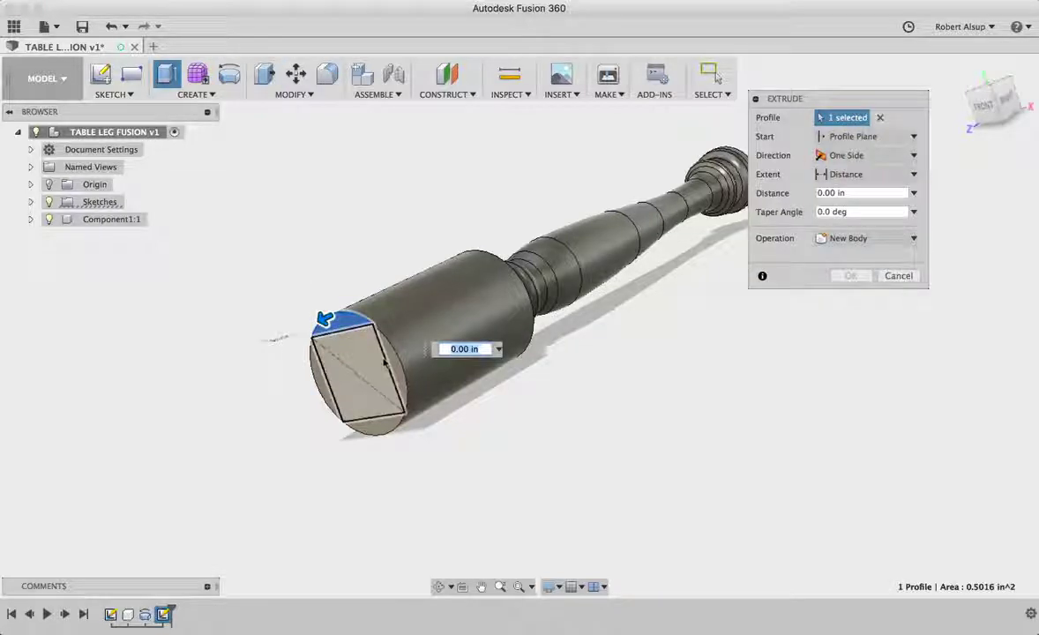
{"action": "left_click", "coordinate": [394, 371]}
{"action": "left_click", "coordinate": [309, 390]}
{"action": "left_click", "coordinate": [364, 436]}
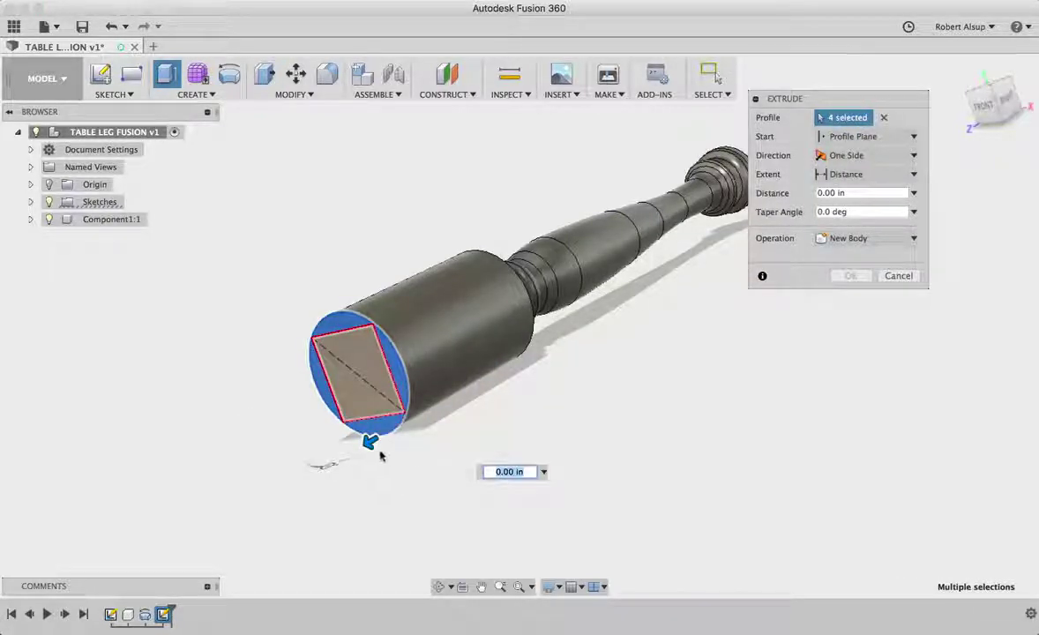
{"action": "left_click_drag", "start_coordinate": [369, 442], "coordinate": [577, 355]}
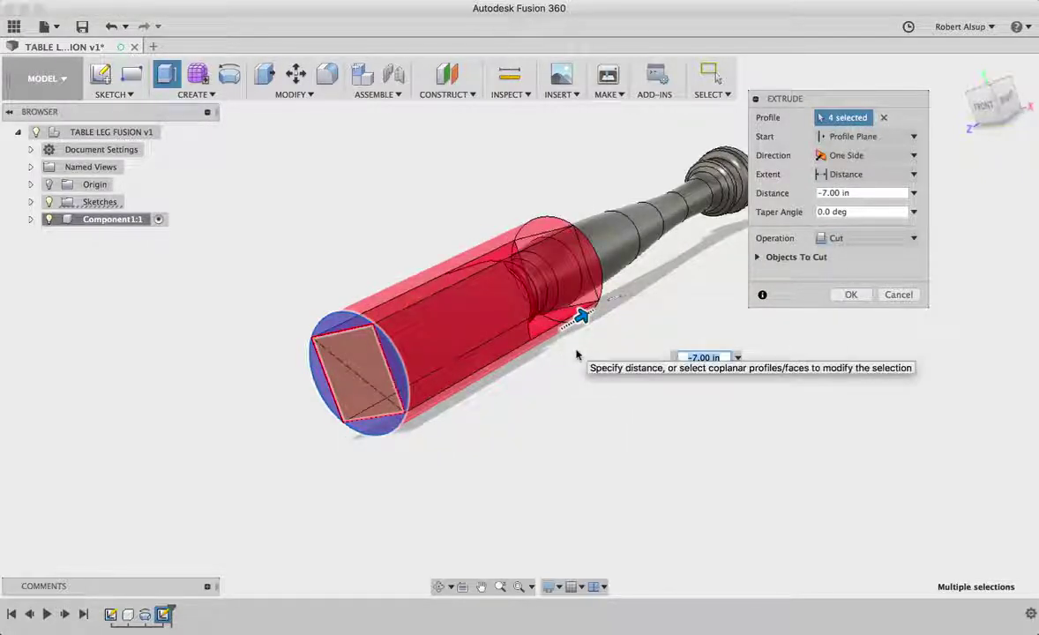
{"action": "left_click", "coordinate": [851, 295]}
{"action": "middle_click_drag", "start_coordinate": [728, 343], "coordinate": [622, 412], "text": "shift"}
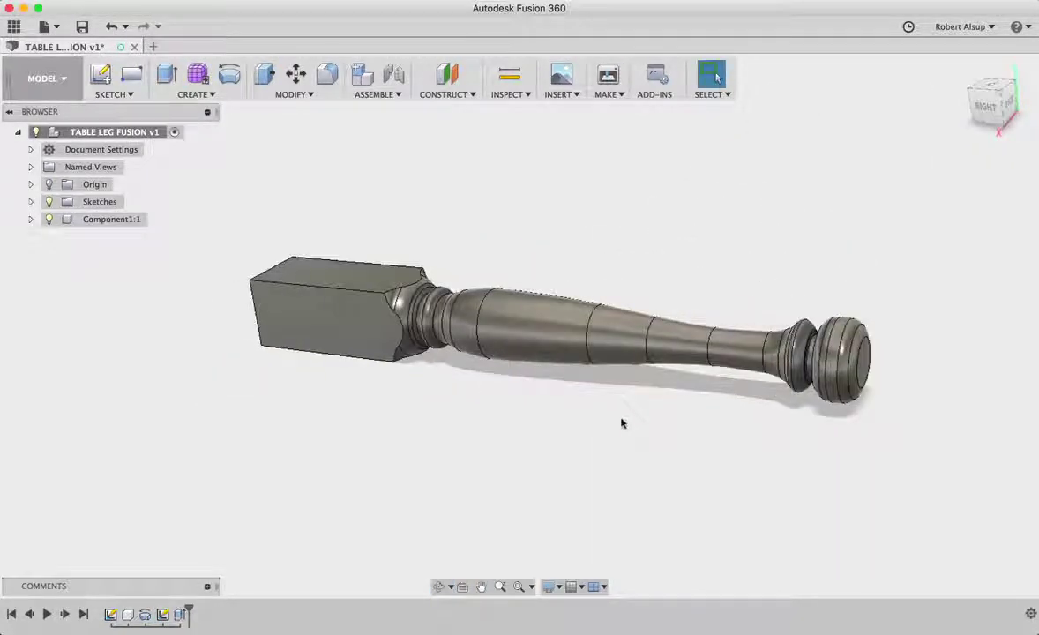
Step: Apply the Cherry - Semigloss finished wood appearance to the whole table leg body in the Render workspace
{"action": "left_click", "coordinate": [62, 79]}
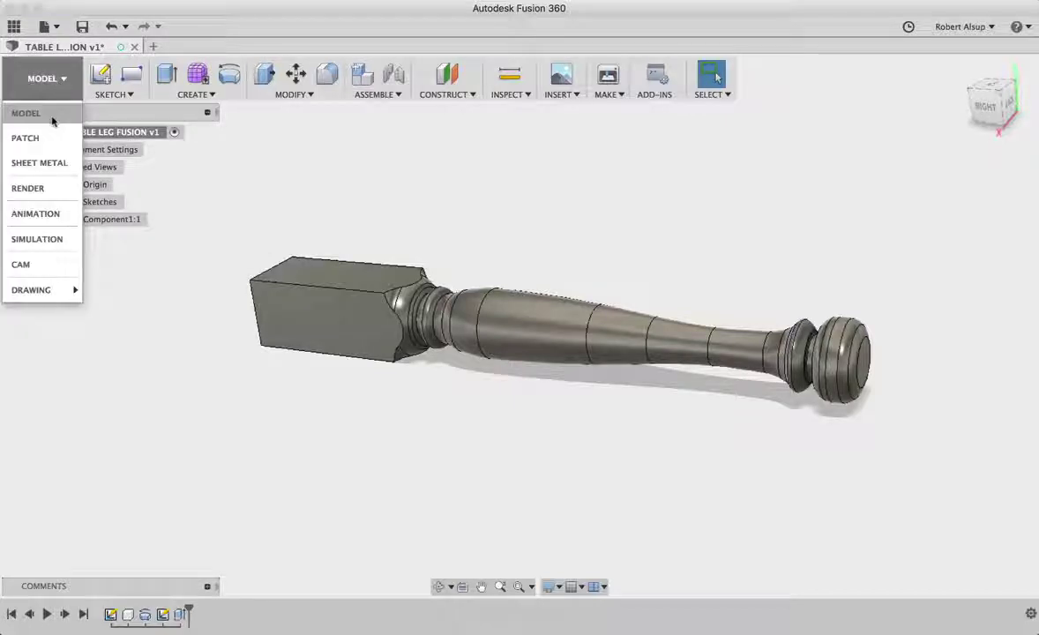
{"action": "left_click", "coordinate": [38, 188]}
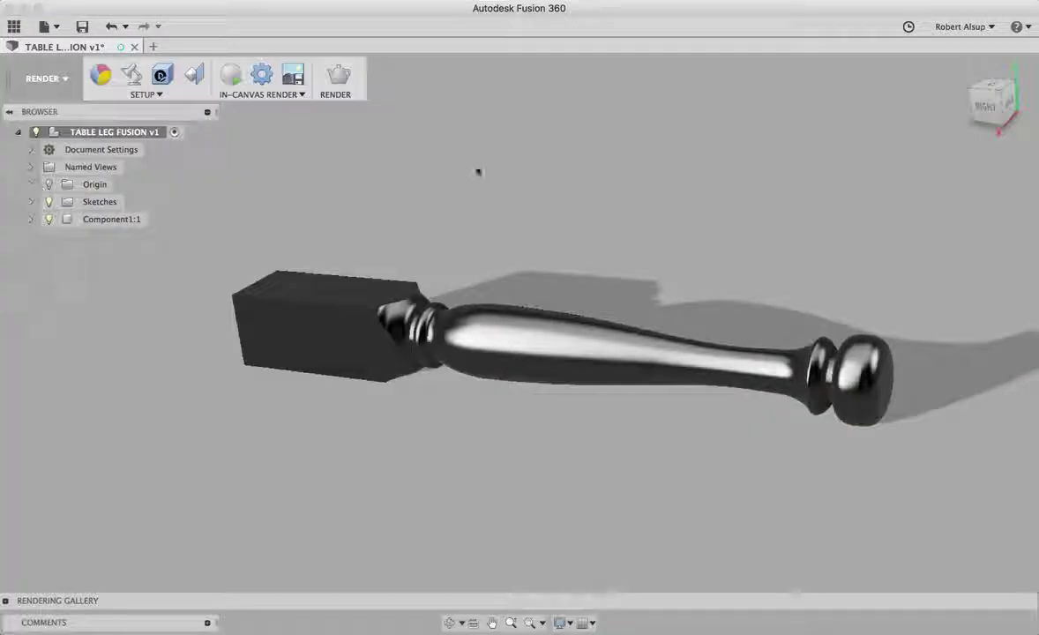
{"action": "left_click", "coordinate": [100, 75]}
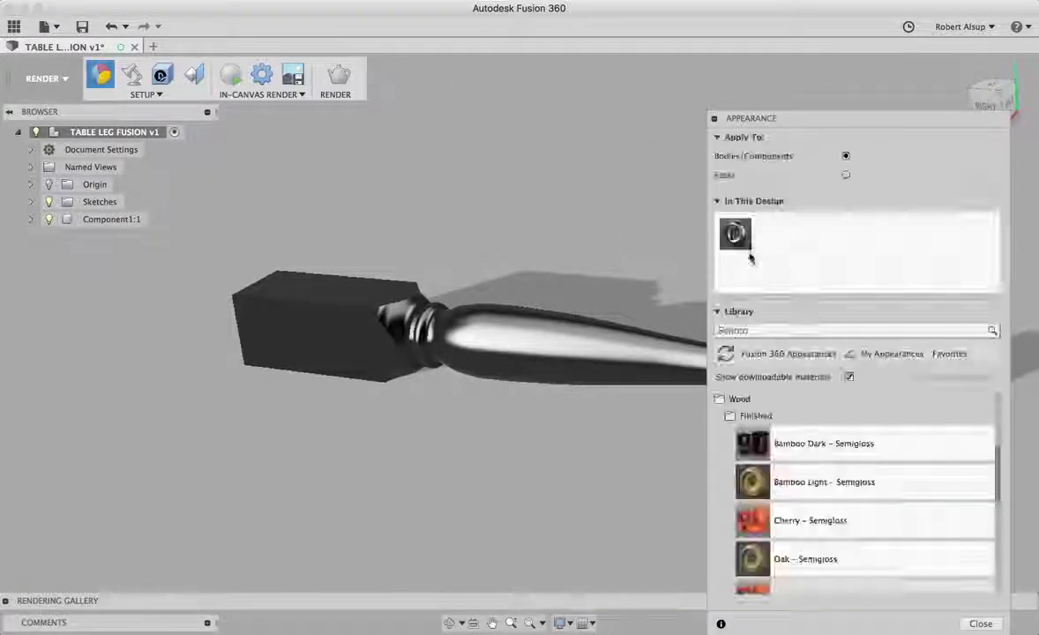
{"action": "left_click_drag", "start_coordinate": [758, 519], "coordinate": [347, 339]}
{"action": "left_click", "coordinate": [980, 624]}
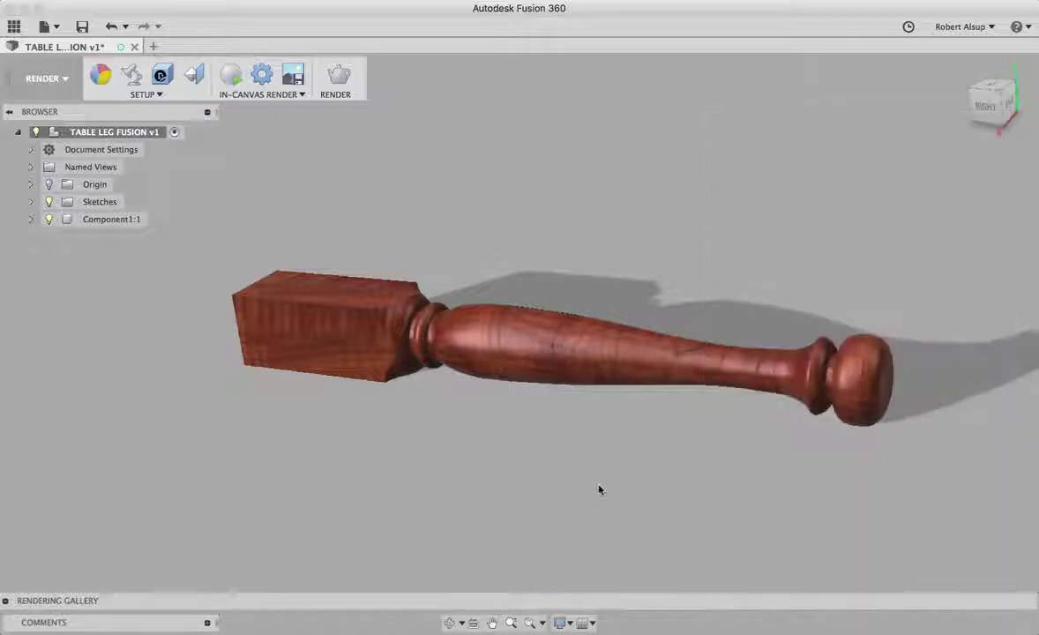
{"action": "middle_click_drag", "start_coordinate": [553, 462], "coordinate": [426, 368], "text": "shift"}
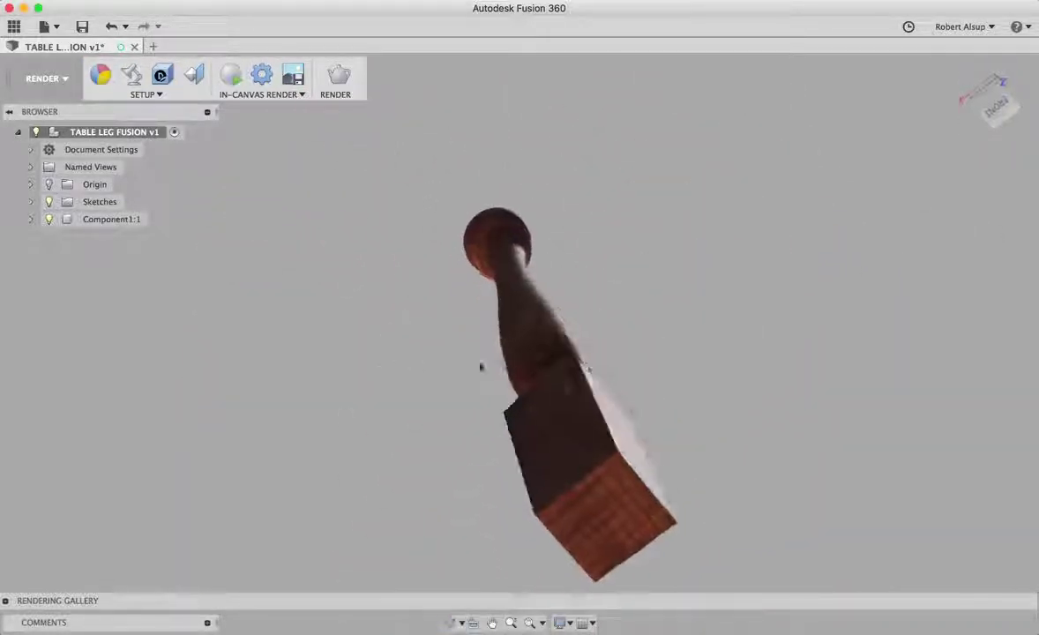
{"action": "middle_click_drag", "start_coordinate": [649, 383], "coordinate": [538, 363], "text": "shift"}
{"action": "left_click", "coordinate": [962, 71]}
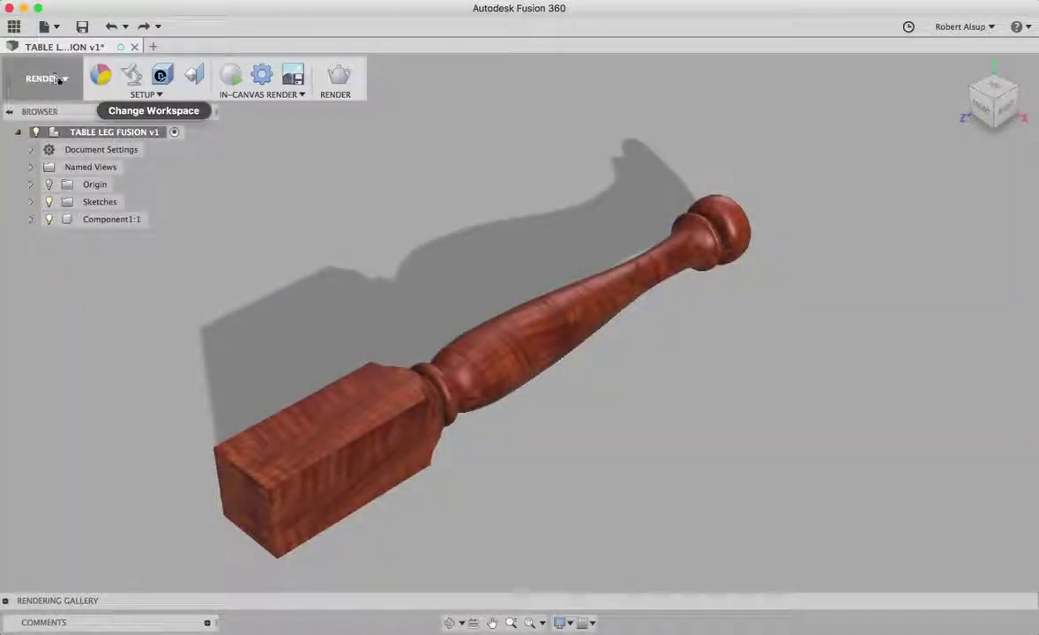
Step: Return to the Model workspace and insert Top Plug.dxf from the Leg Video Files folder onto the YZ plane as a single sketch
{"action": "left_click", "coordinate": [58, 80]}
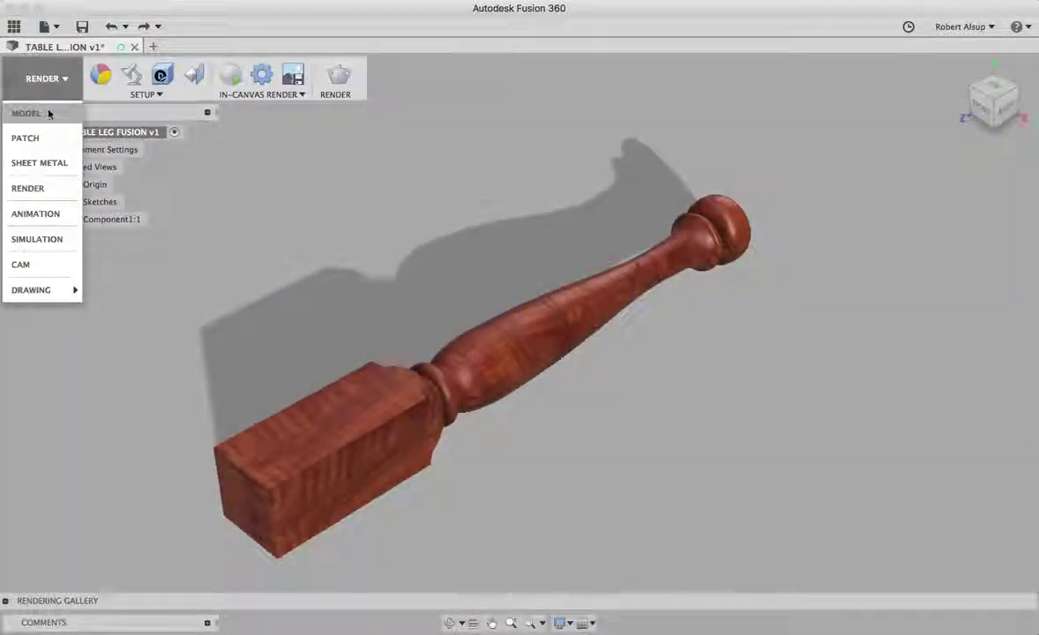
{"action": "left_click", "coordinate": [49, 112]}
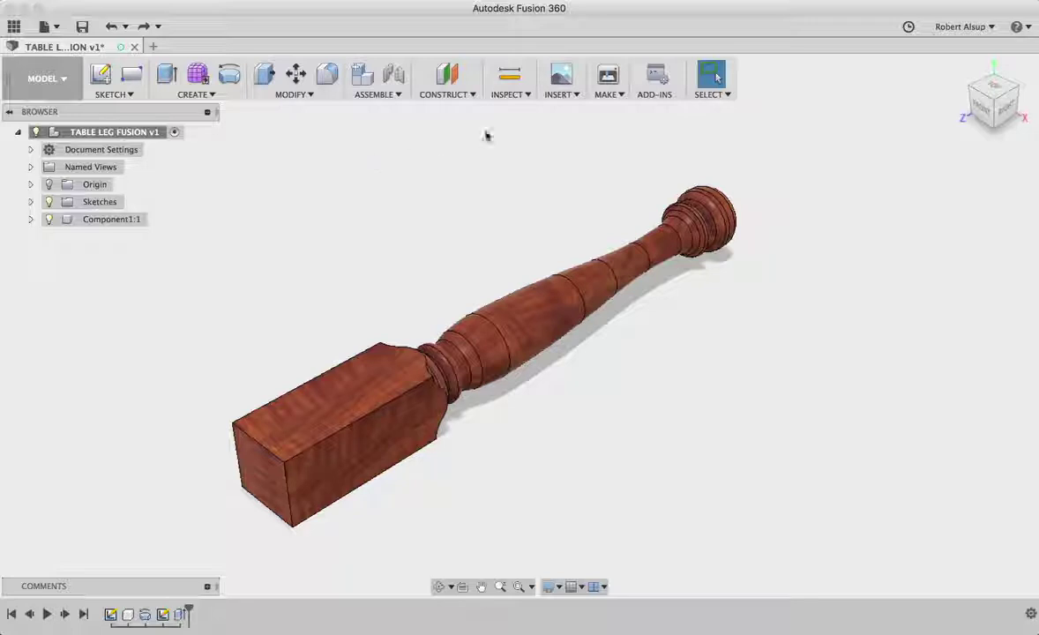
{"action": "left_click", "coordinate": [570, 96]}
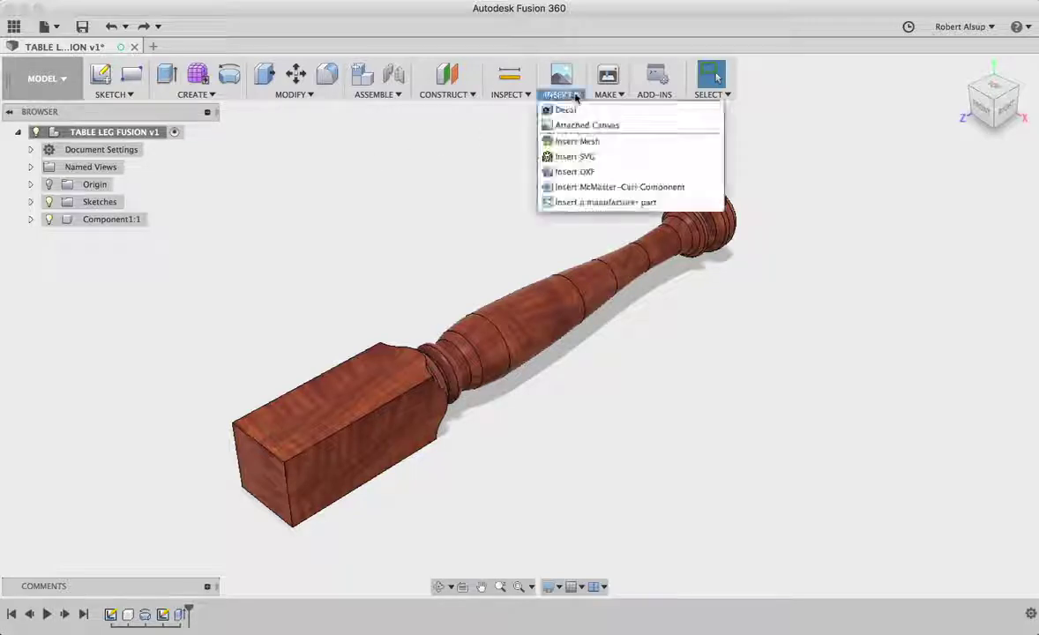
{"action": "left_click", "coordinate": [562, 173]}
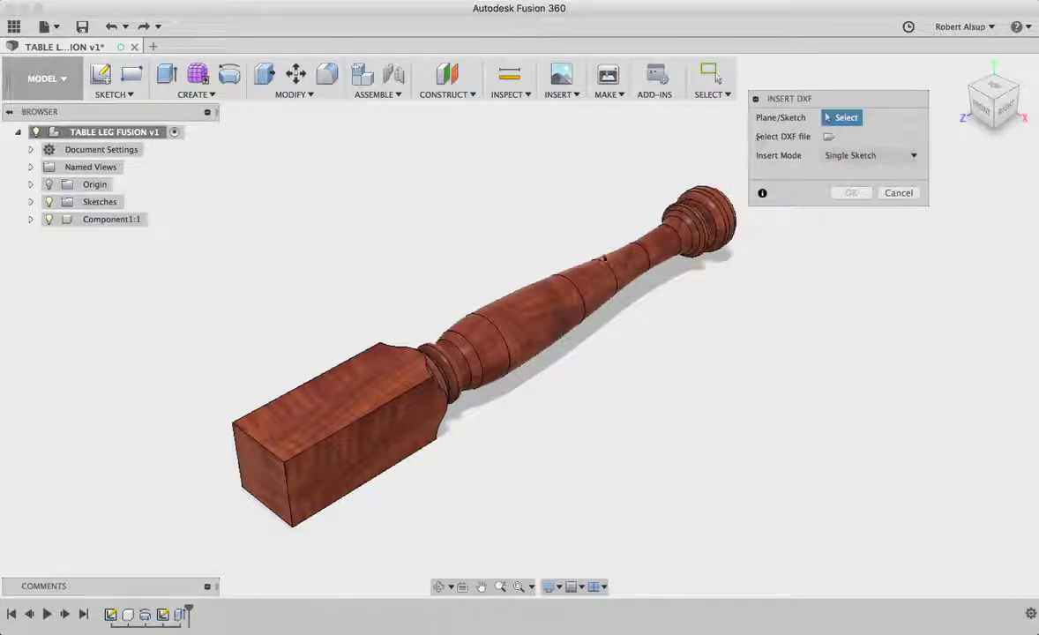
{"action": "scroll", "coordinate": [545, 166], "scroll_direction": "up", "scroll_amount": 5}
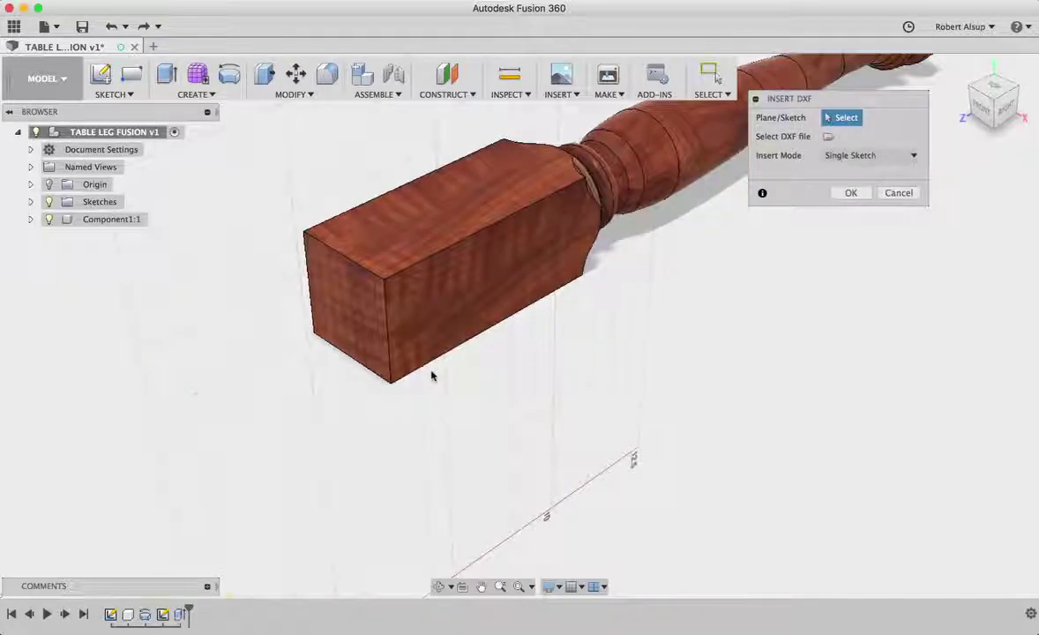
{"action": "scroll", "coordinate": [432, 377], "scroll_direction": "down", "scroll_amount": 5}
{"action": "left_click", "coordinate": [240, 542]}
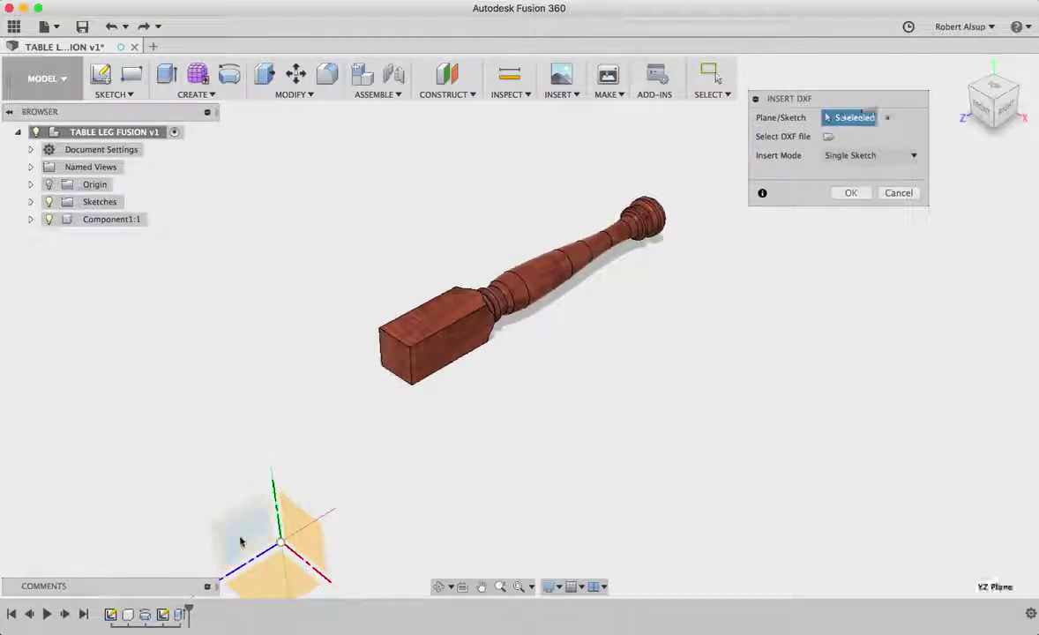
{"action": "scroll", "coordinate": [810, 287], "scroll_direction": "up", "scroll_amount": 2}
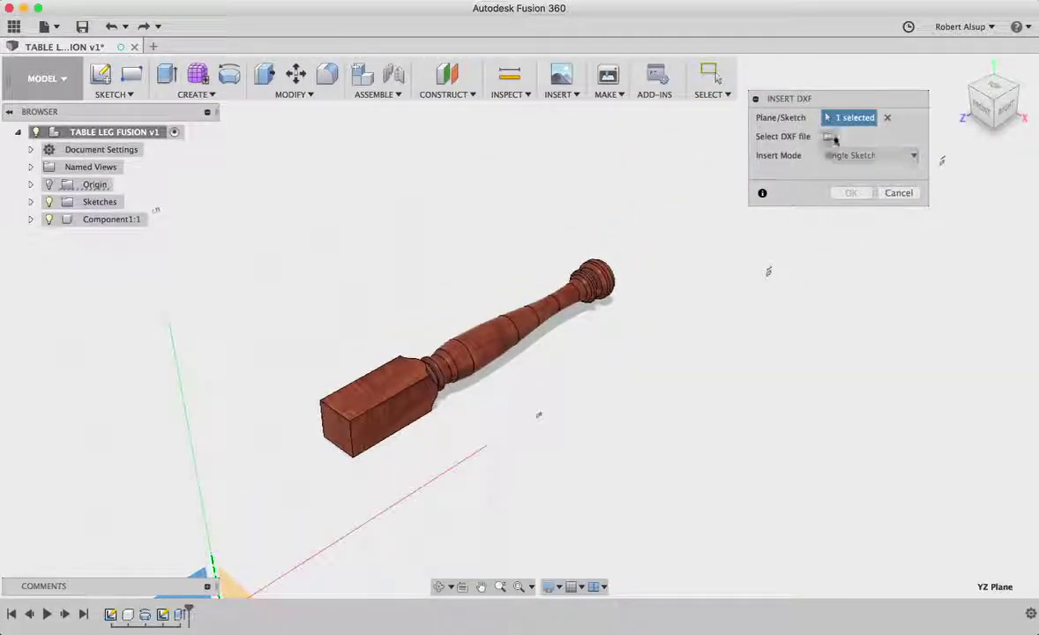
{"action": "left_click", "coordinate": [831, 138]}
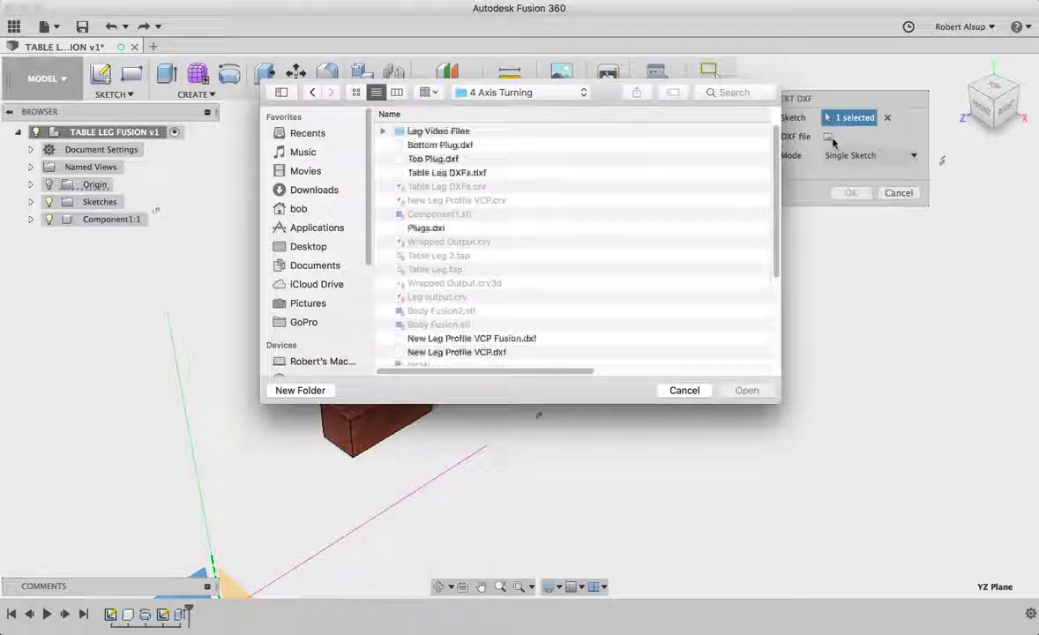
{"action": "double_click", "coordinate": [448, 132]}
{"action": "left_click", "coordinate": [447, 147]}
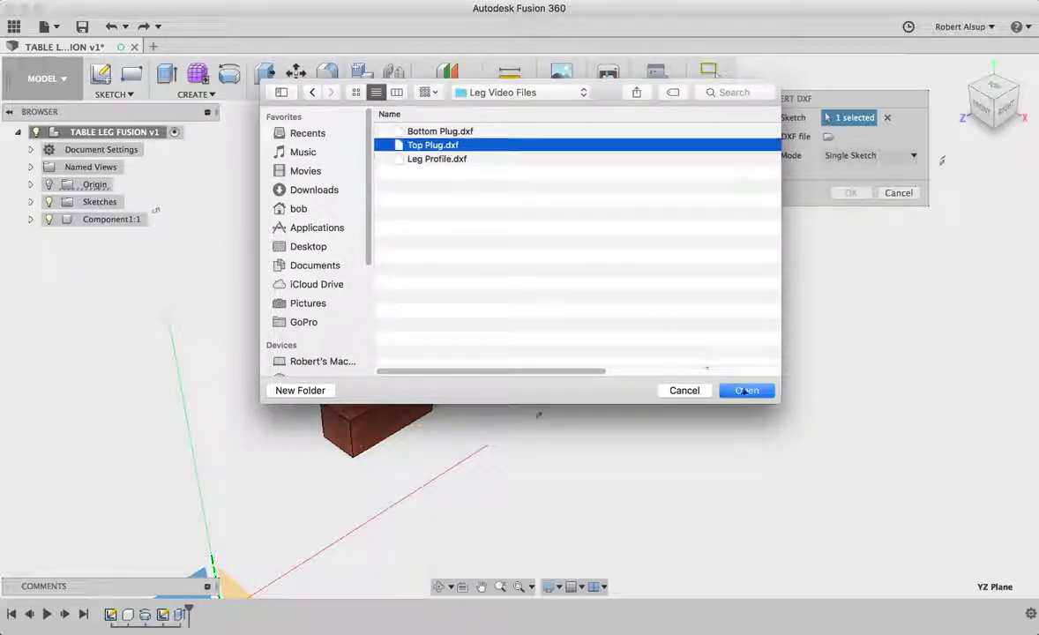
{"action": "left_click", "coordinate": [748, 391]}
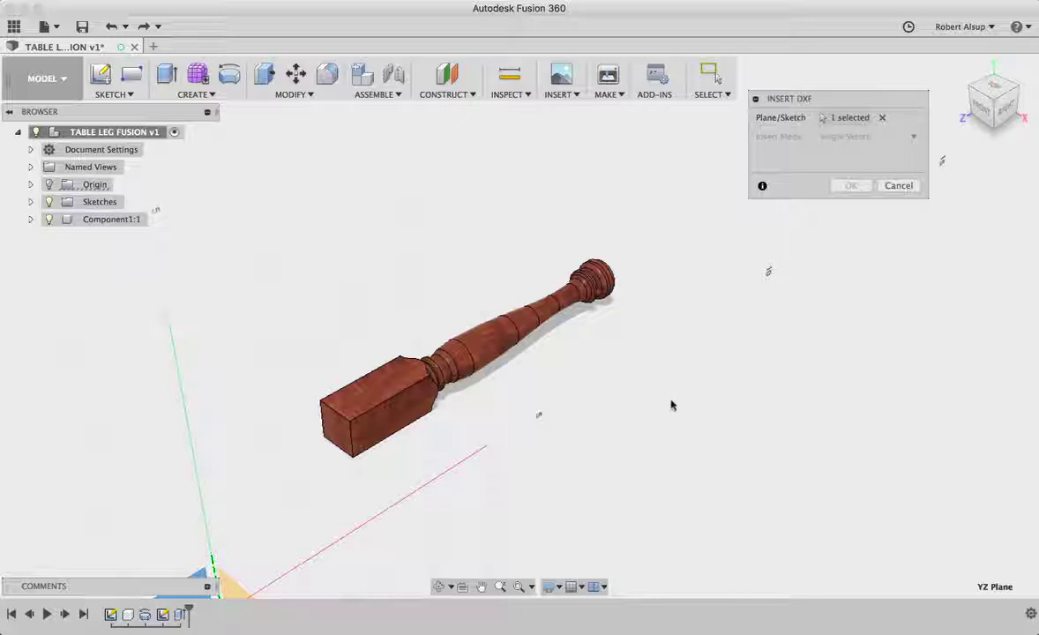